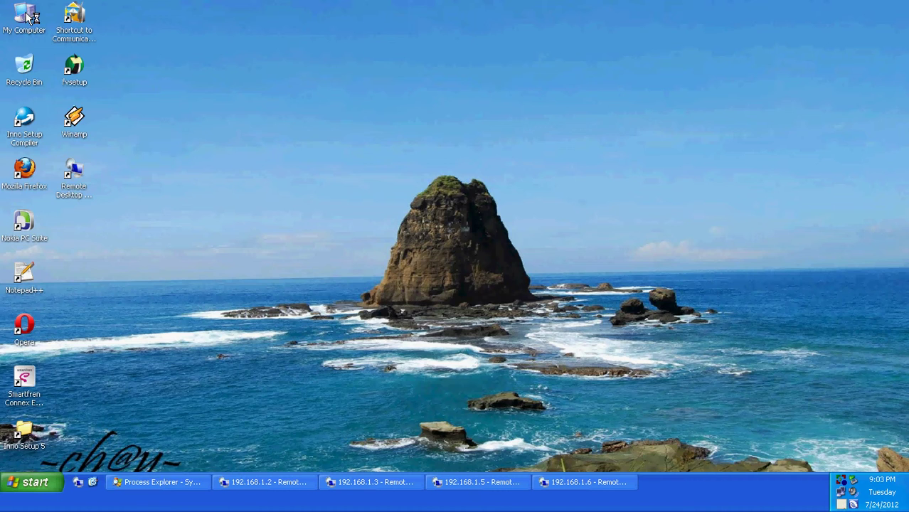
# Open the 2012-07-16 software minimarket zip in My Documents and select its setup program.
pyautogui.doubleClick(310, 120)
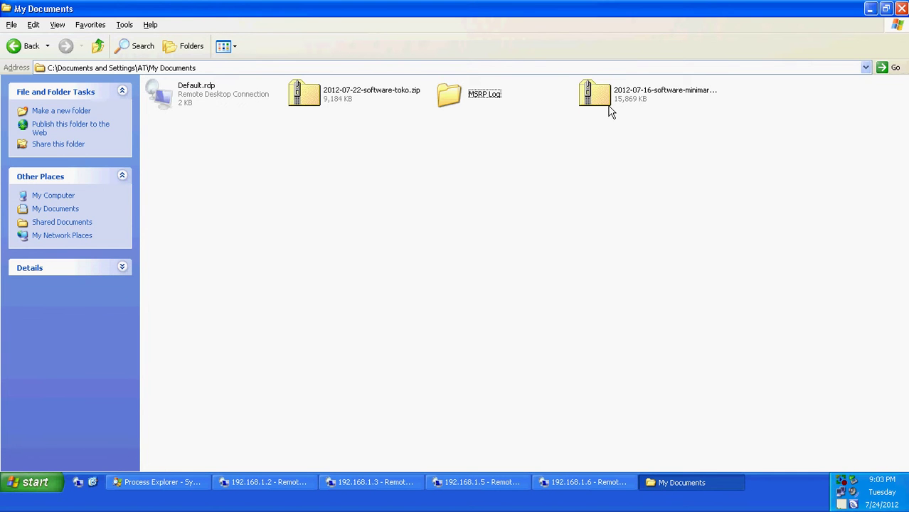
pyautogui.doubleClick(594, 95)
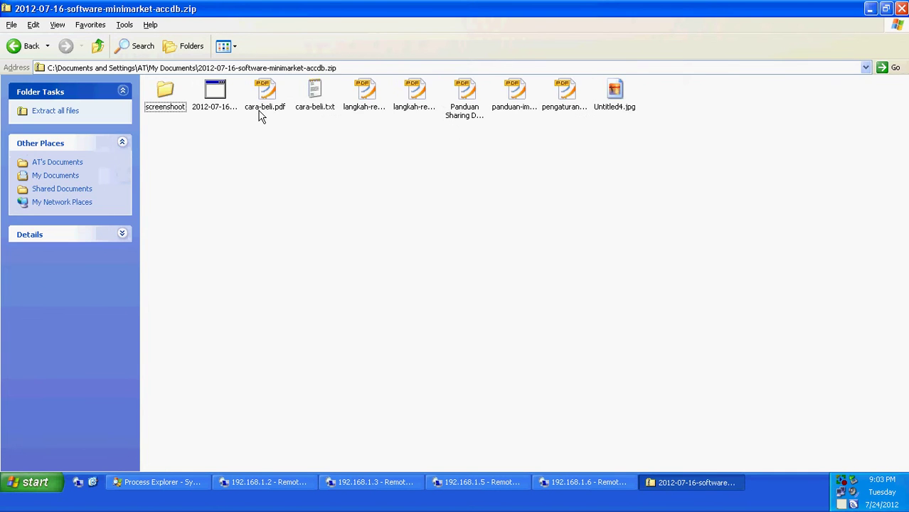
pyautogui.click(222, 111)
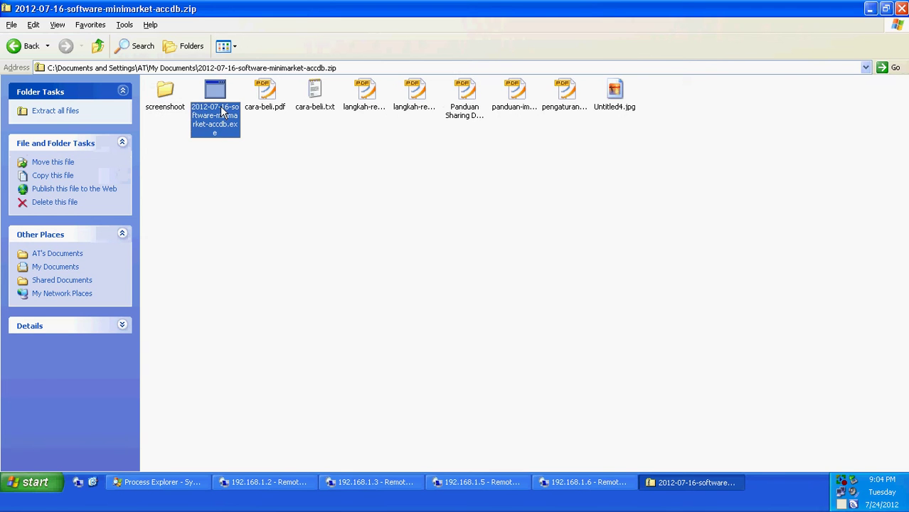
# Install Software Minimarket with the default location and tasks, then close the archive window.
pyautogui.doubleClick(223, 112)
pyautogui.click(469, 270)
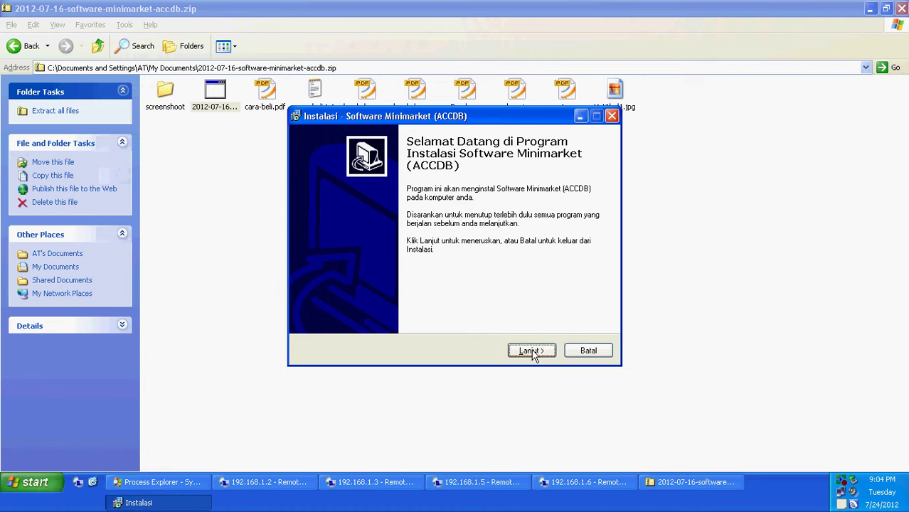
pyautogui.click(532, 352)
pyautogui.click(532, 352)
pyautogui.click(532, 351)
pyautogui.click(532, 351)
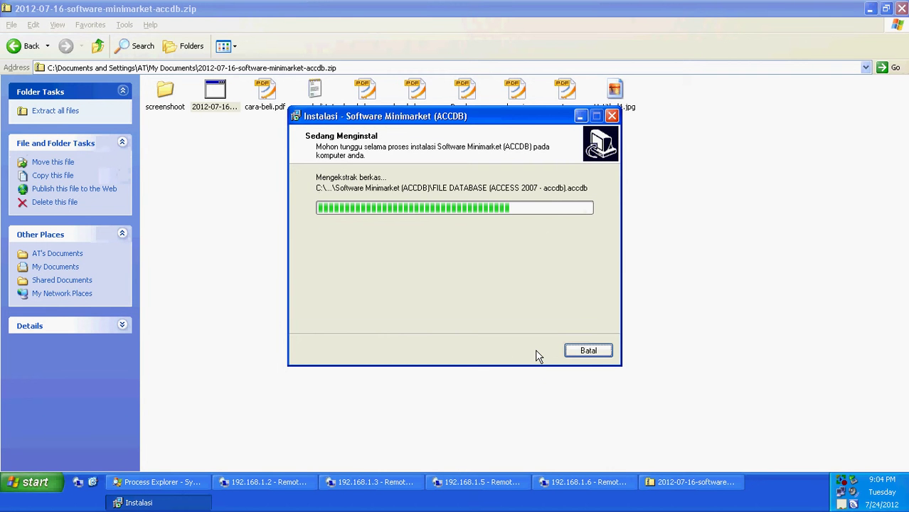
pyautogui.click(534, 352)
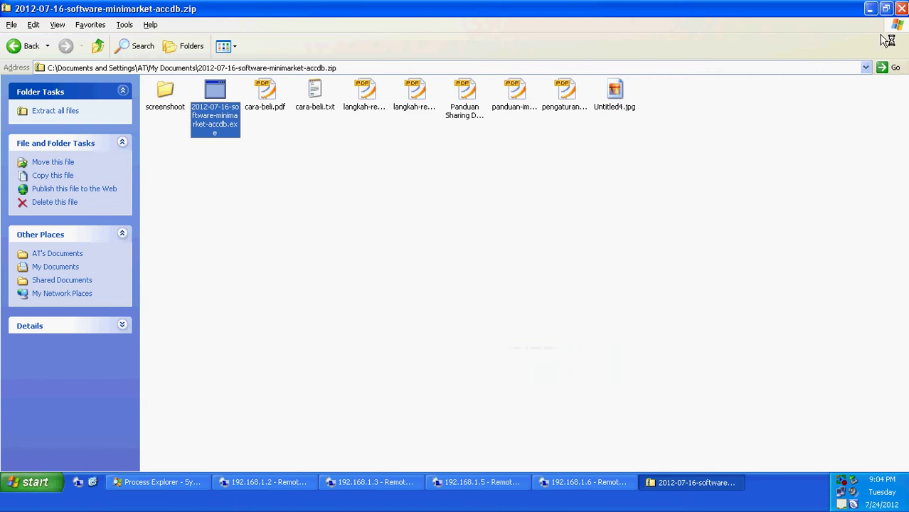
pyautogui.click(901, 9)
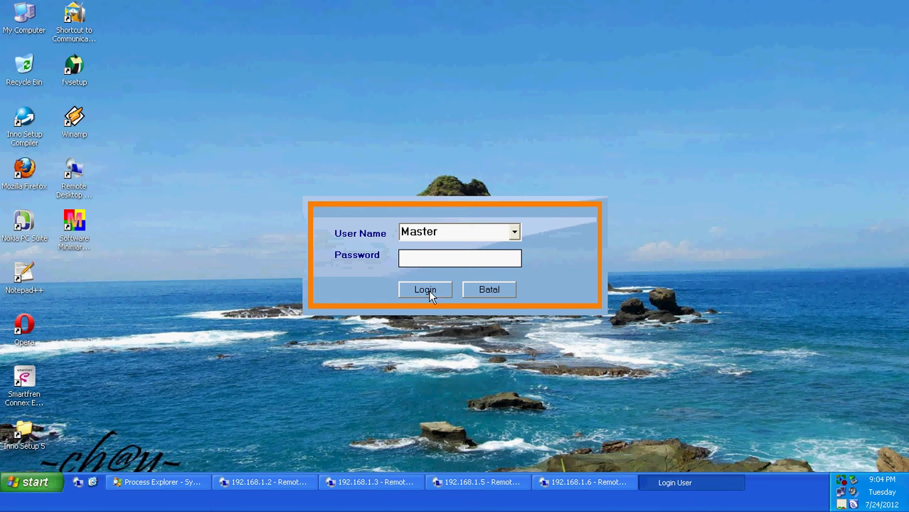
# Log in as Master, dismiss the Registrasi prompt, and open MASTER > PENGATURAN.
pyautogui.click(425, 290)
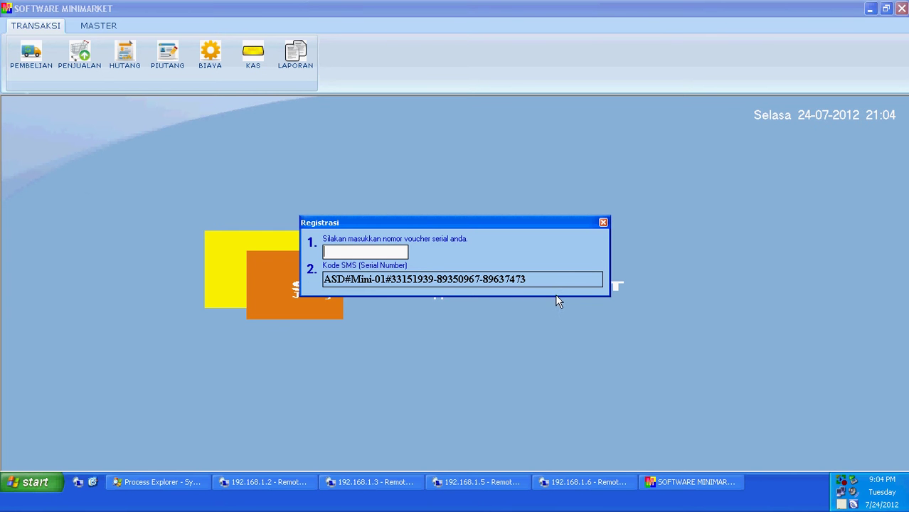
pyautogui.click(603, 223)
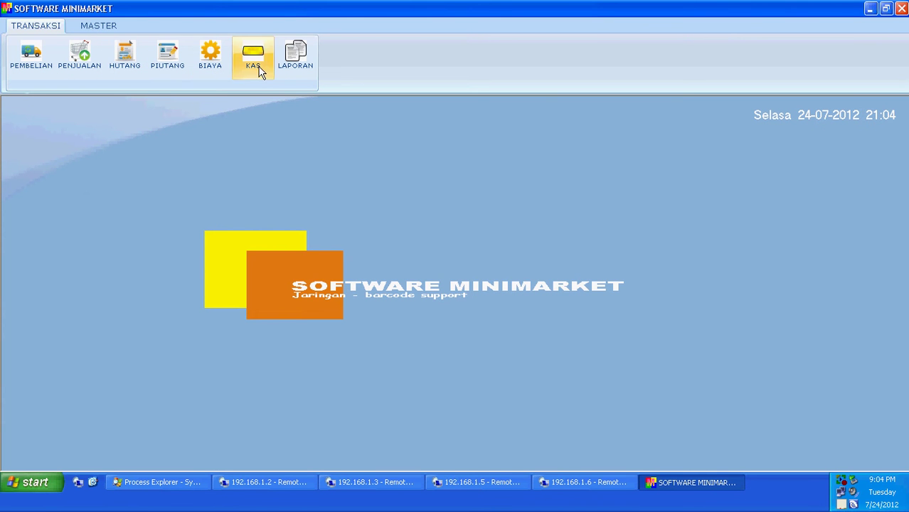
pyautogui.click(114, 26)
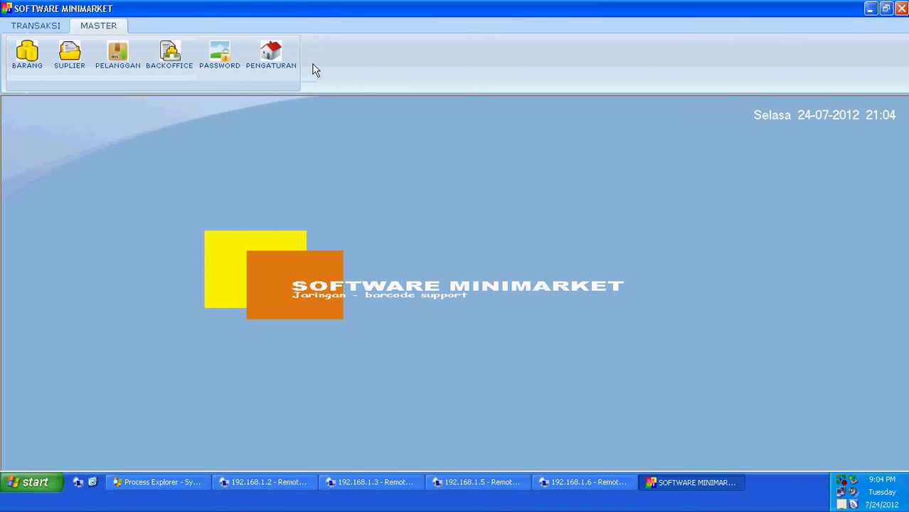
pyautogui.click(281, 65)
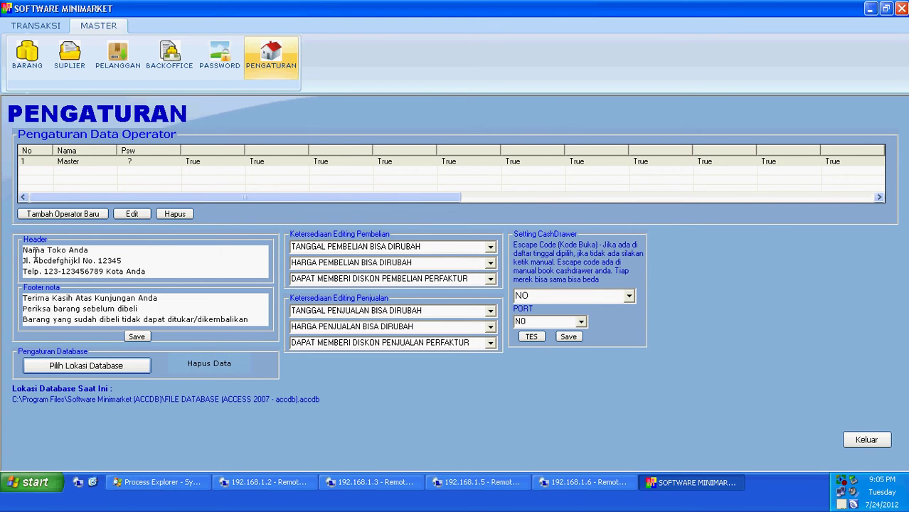
pyautogui.moveTo(100, 251); pyautogui.dragTo(21, 253)
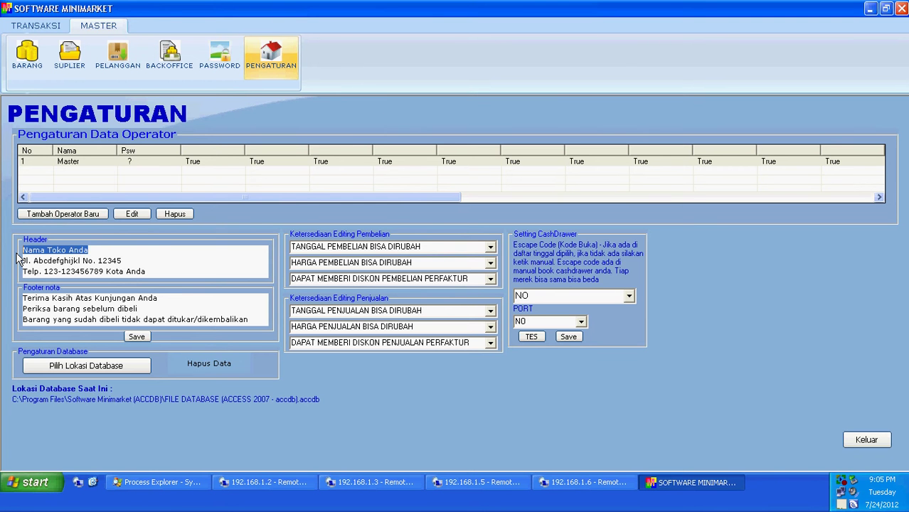
pyautogui.write('Tok')
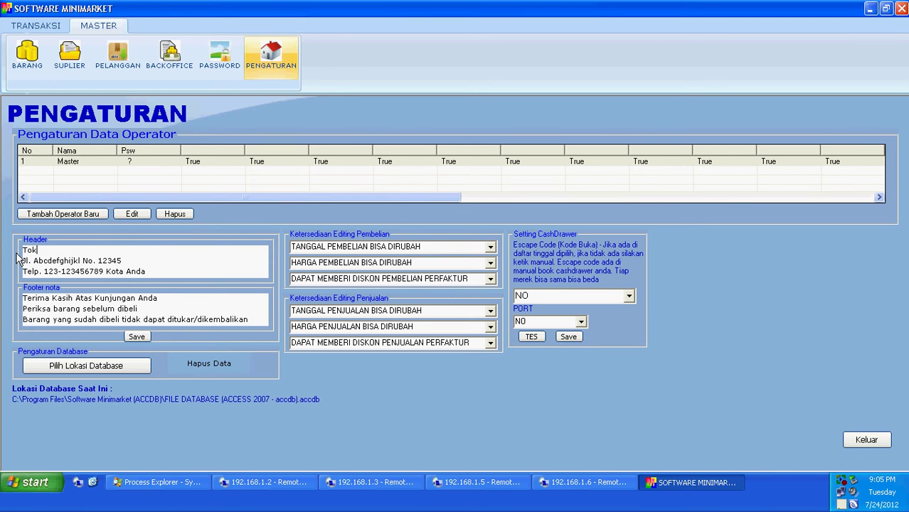
pyautogui.write('o ABC Jaya Abadi')
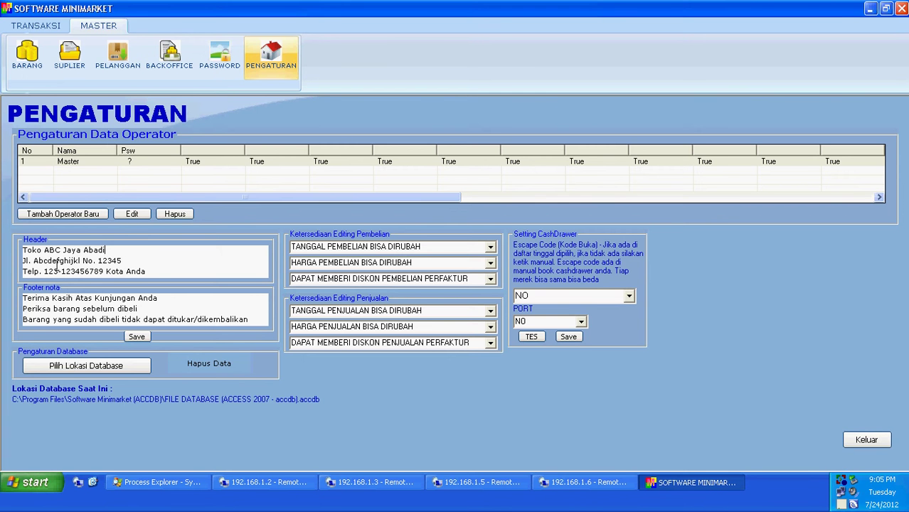
pyautogui.moveTo(146, 262); pyautogui.dragTo(32, 262)
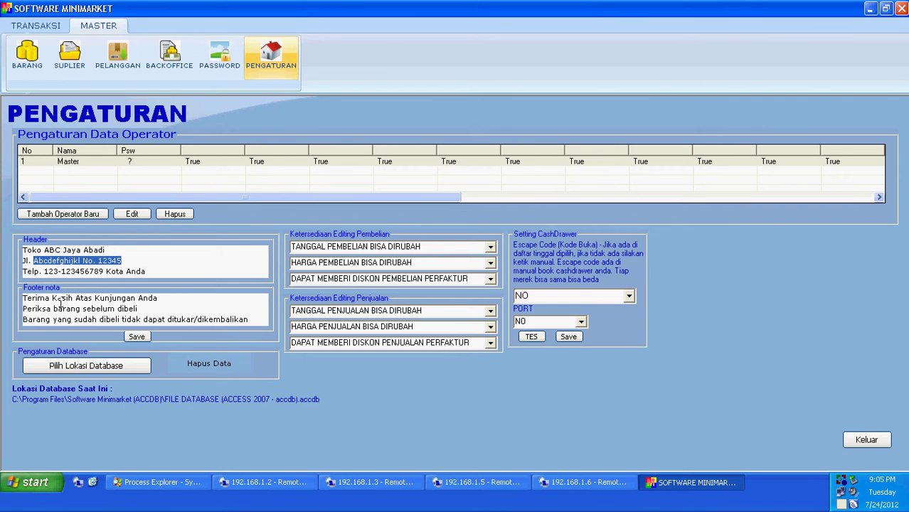
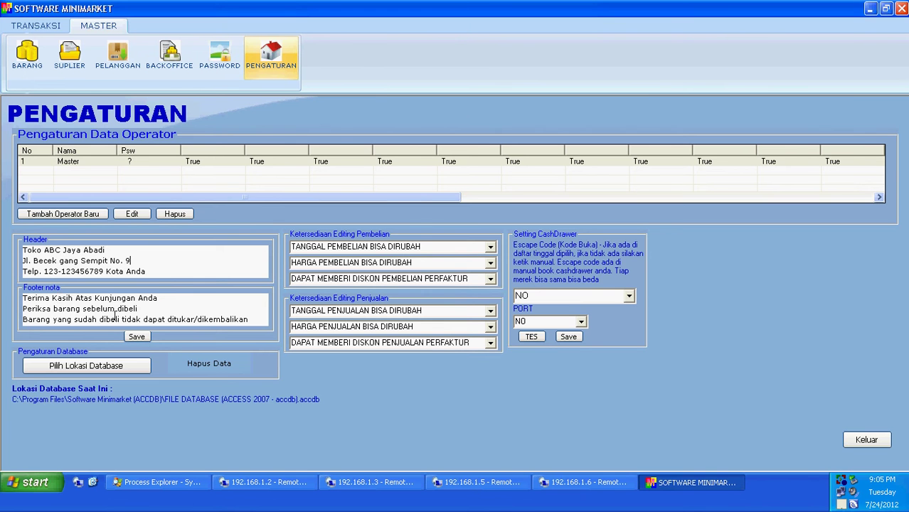
pyautogui.click(137, 337)
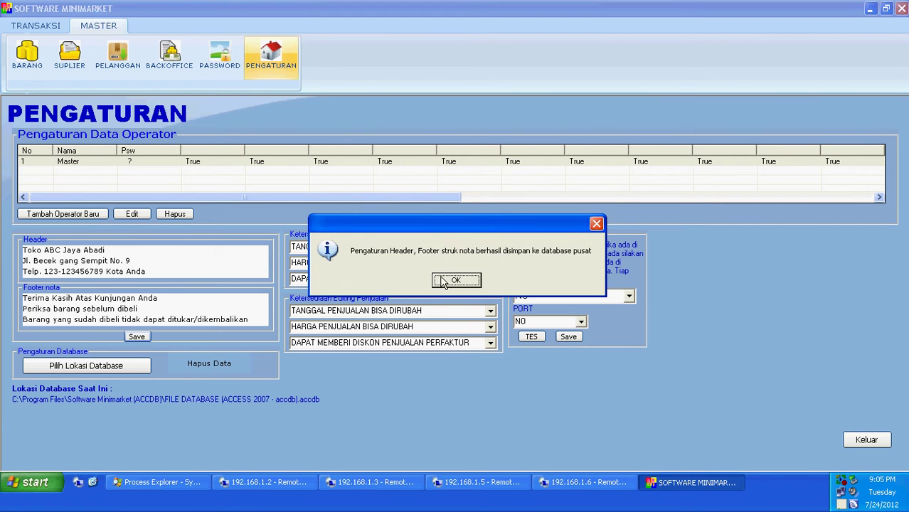
pyautogui.click(444, 278)
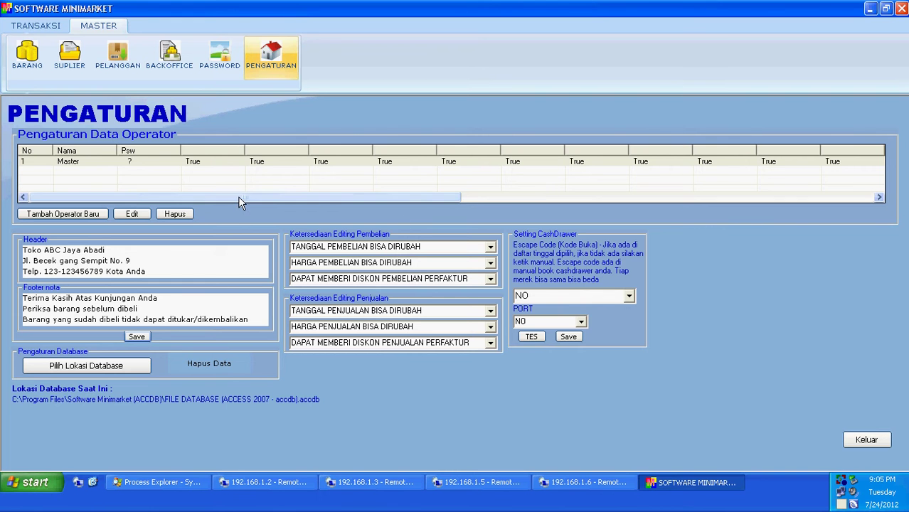
pyautogui.moveTo(237, 197); pyautogui.dragTo(210, 206)
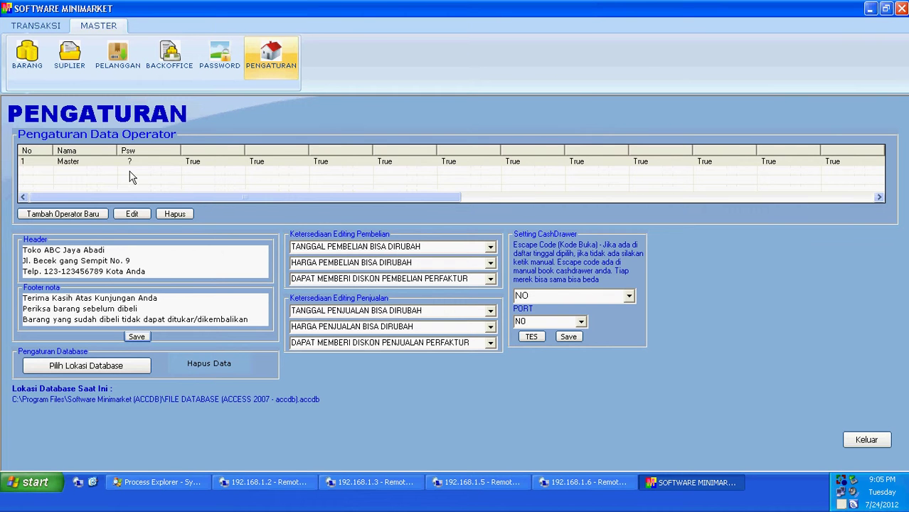
# Give the Master operator a new password and save it.
pyautogui.doubleClick(129, 163)
pyautogui.click(411, 138)
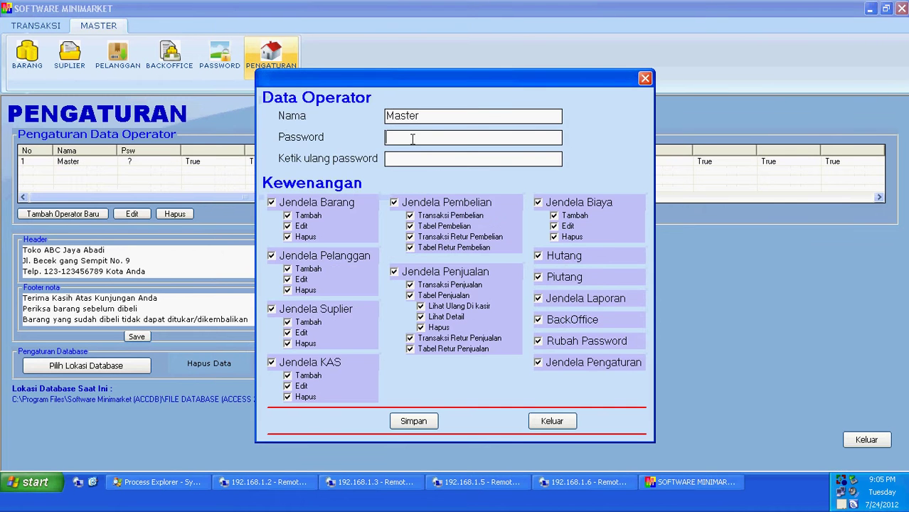
pyautogui.write('*')
pyautogui.click(416, 159)
pyautogui.write('*')
pyautogui.click(413, 421)
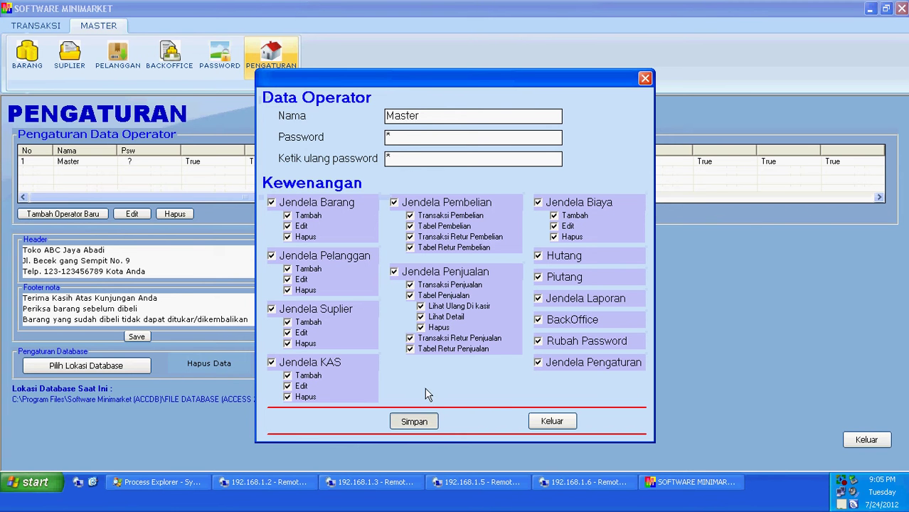
pyautogui.click(458, 279)
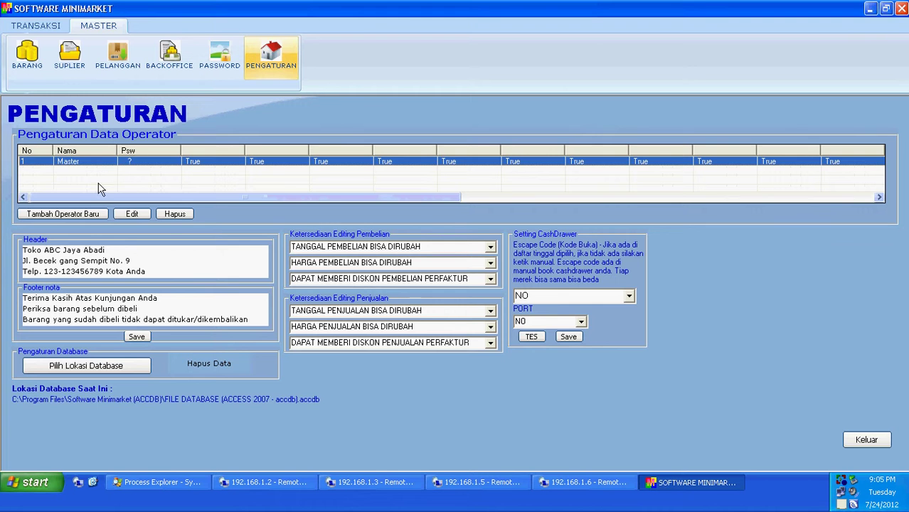
# Add a second operator allowed only sales transactions and password changes, and save it.
pyautogui.click(82, 214)
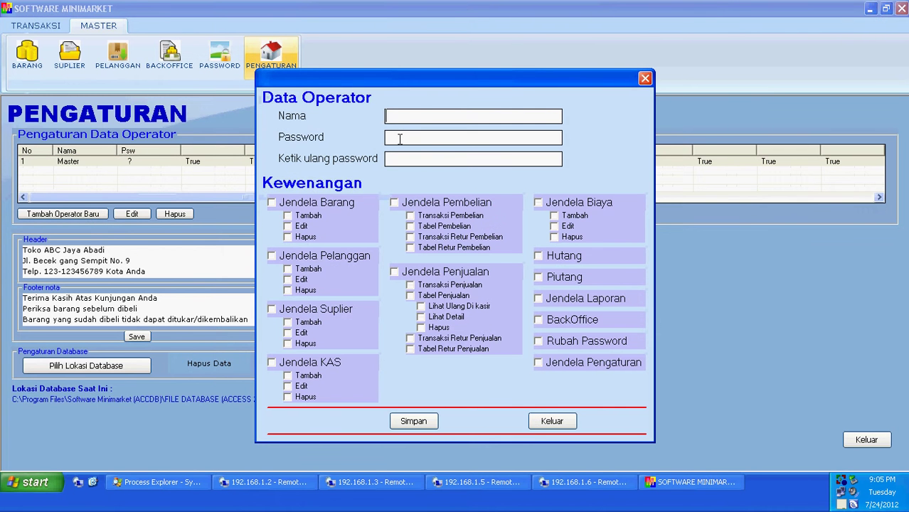
pyautogui.write('Shinta')
pyautogui.click(446, 272)
pyautogui.click(444, 285)
pyautogui.click(441, 295)
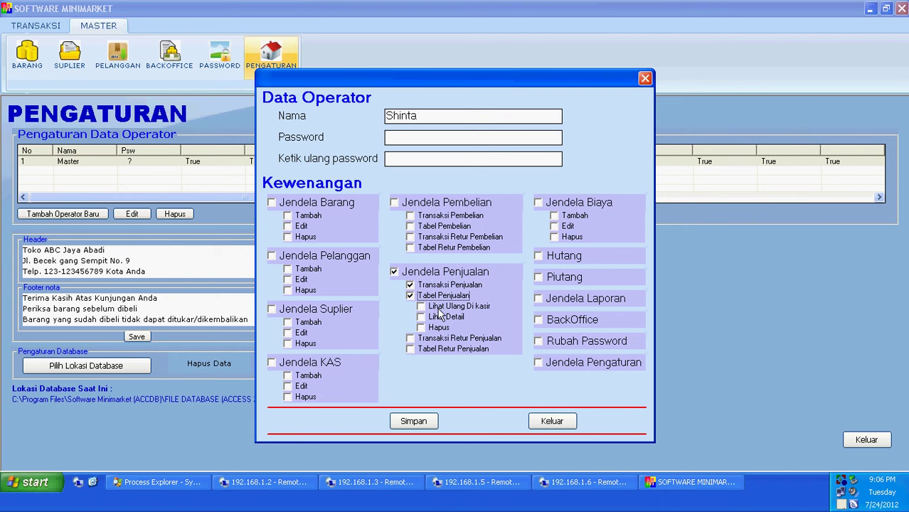
pyautogui.click(441, 307)
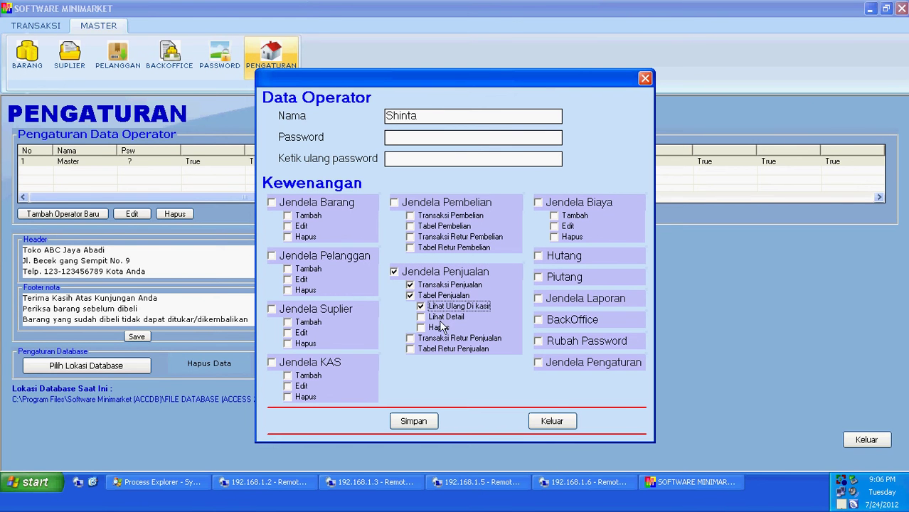
pyautogui.click(437, 305)
pyautogui.click(431, 295)
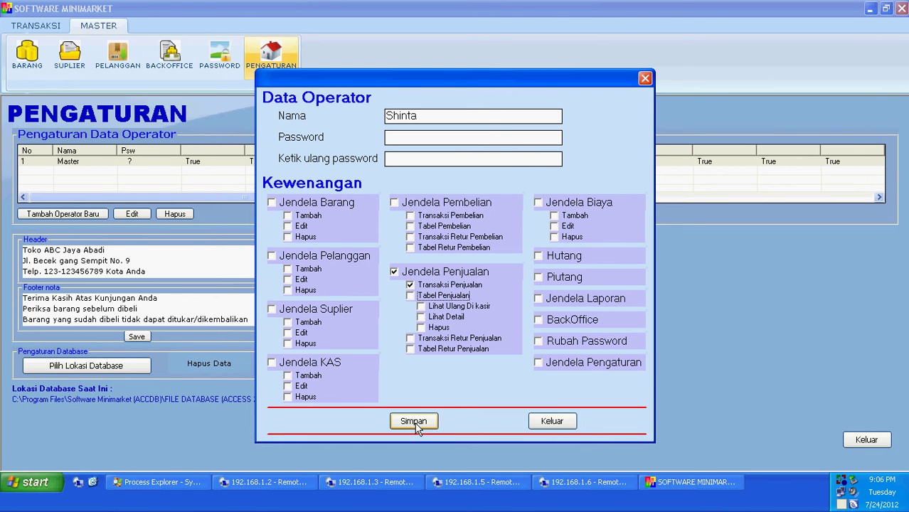
pyautogui.click(555, 345)
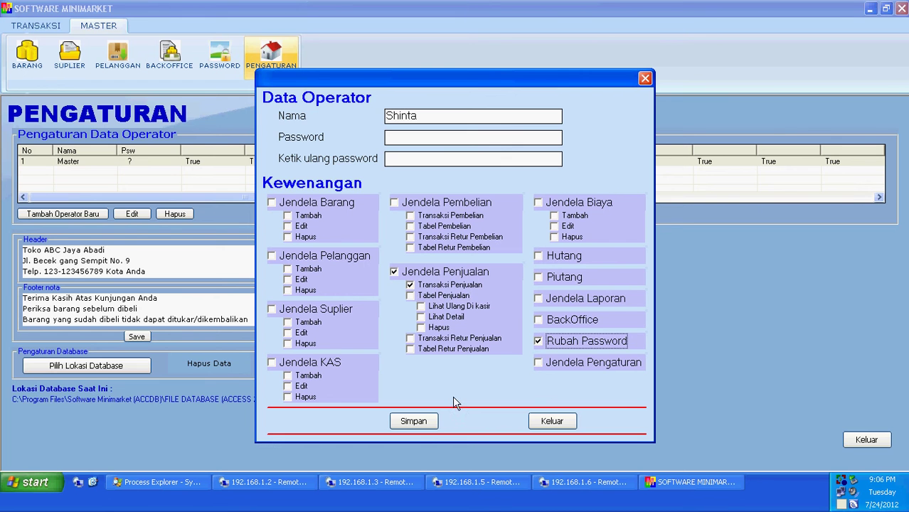
pyautogui.click(416, 423)
pyautogui.click(469, 279)
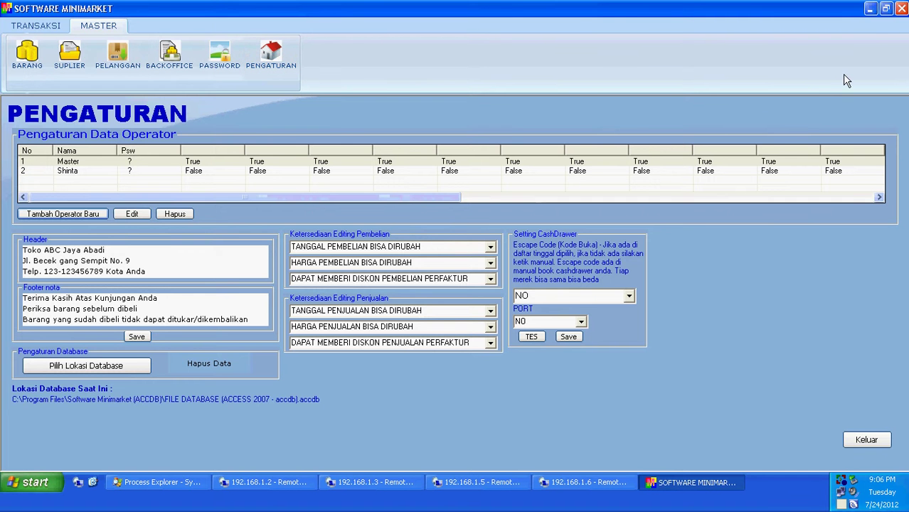
# Restart Software Minimarket and log in as the restricted second operator after a failed Master attempt.
pyautogui.click(901, 8)
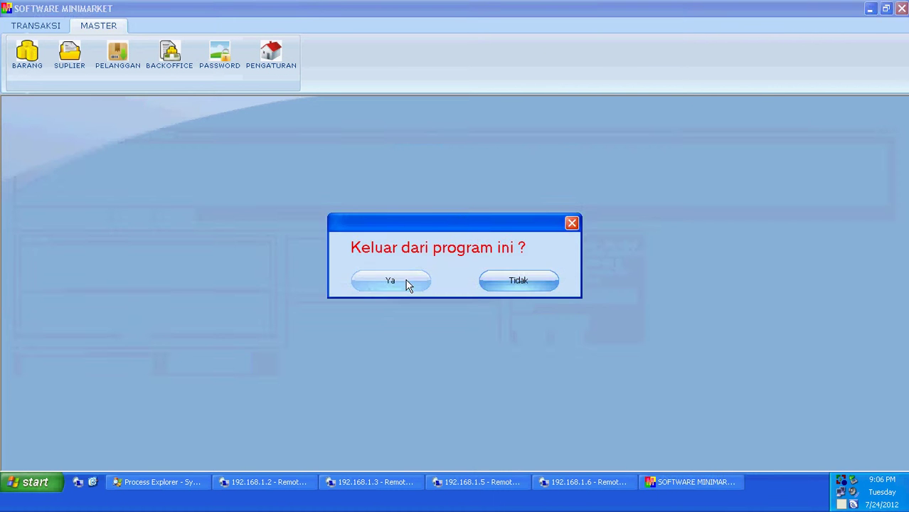
pyautogui.click(409, 281)
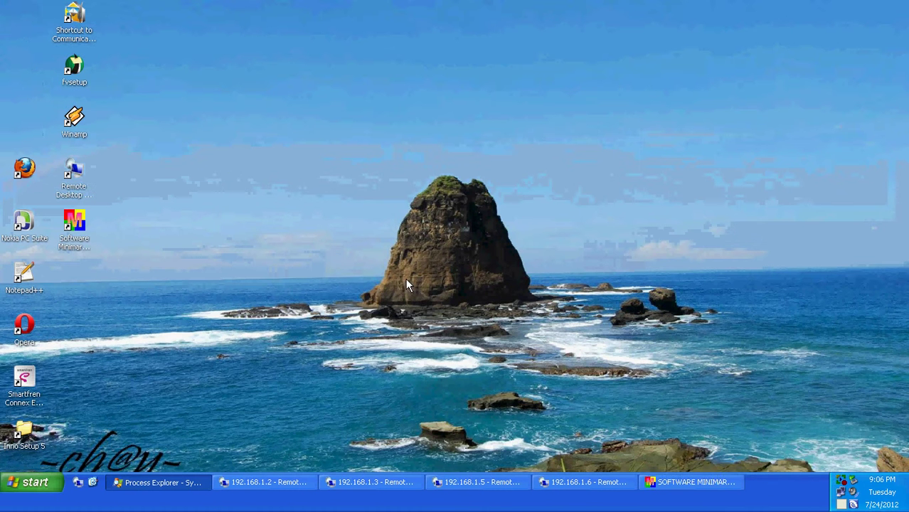
pyautogui.doubleClick(80, 224)
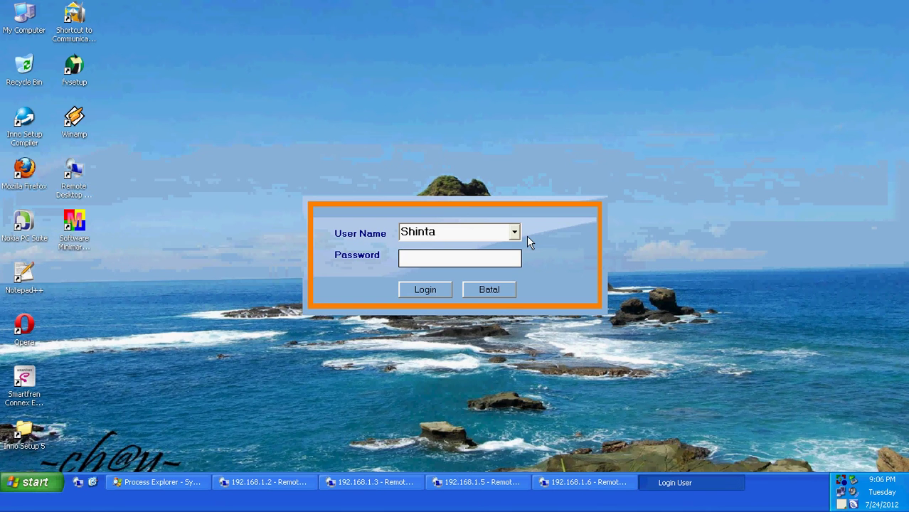
pyautogui.click(514, 232)
pyautogui.click(481, 248)
pyautogui.click(422, 288)
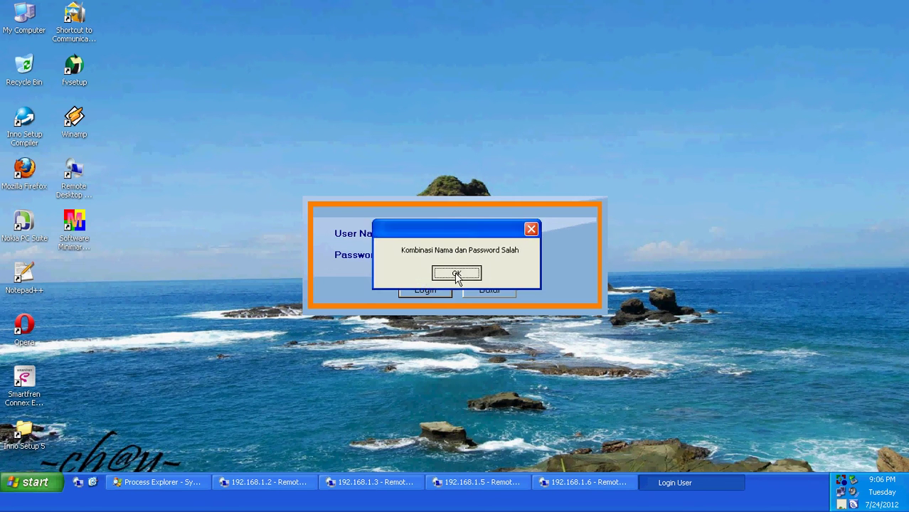
pyautogui.click(457, 273)
pyautogui.click(515, 233)
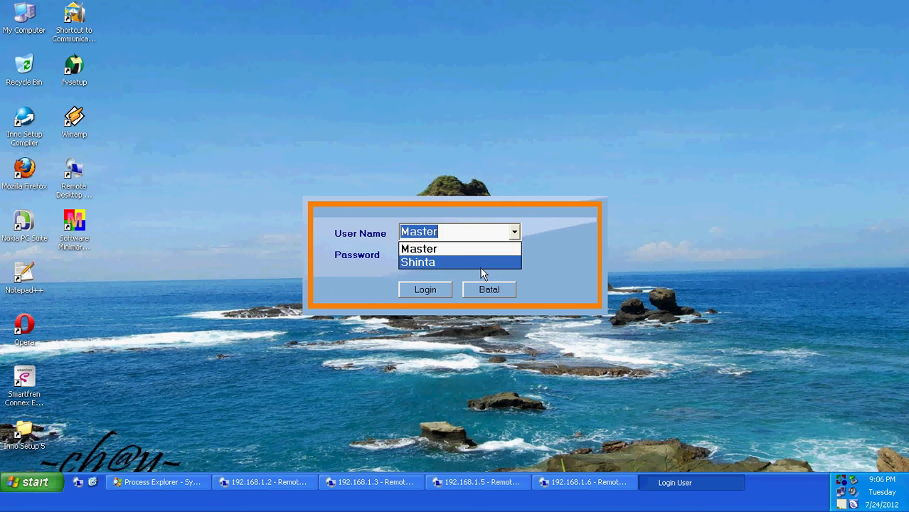
pyautogui.click(480, 263)
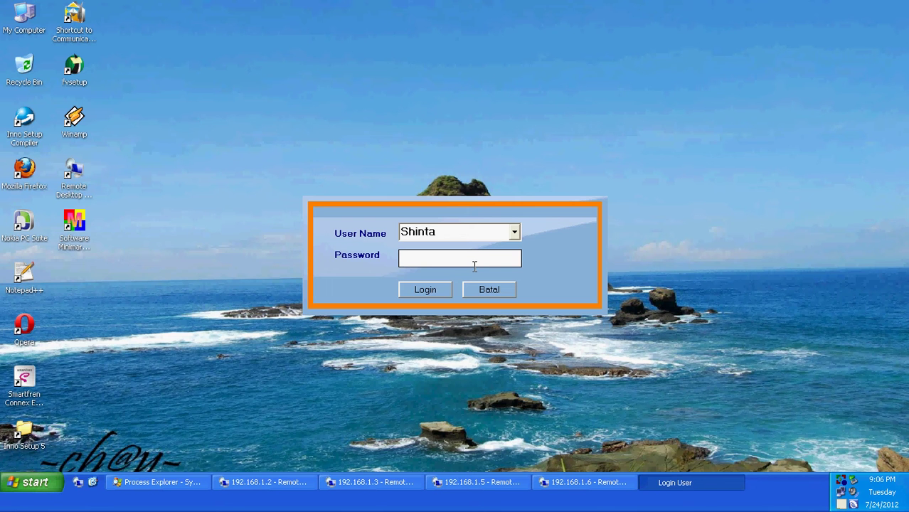
pyautogui.click(434, 293)
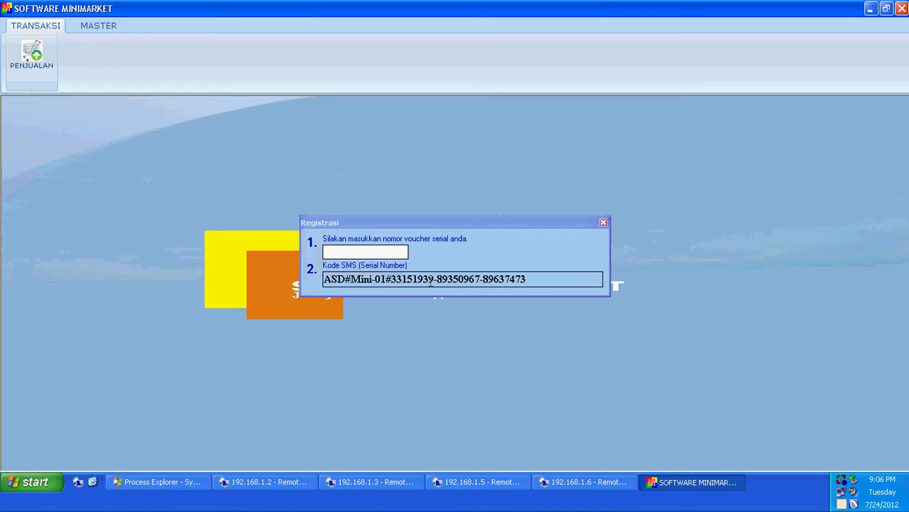
# Check the password form and the cash sales window available to this operator, closing both.
pyautogui.click(100, 27)
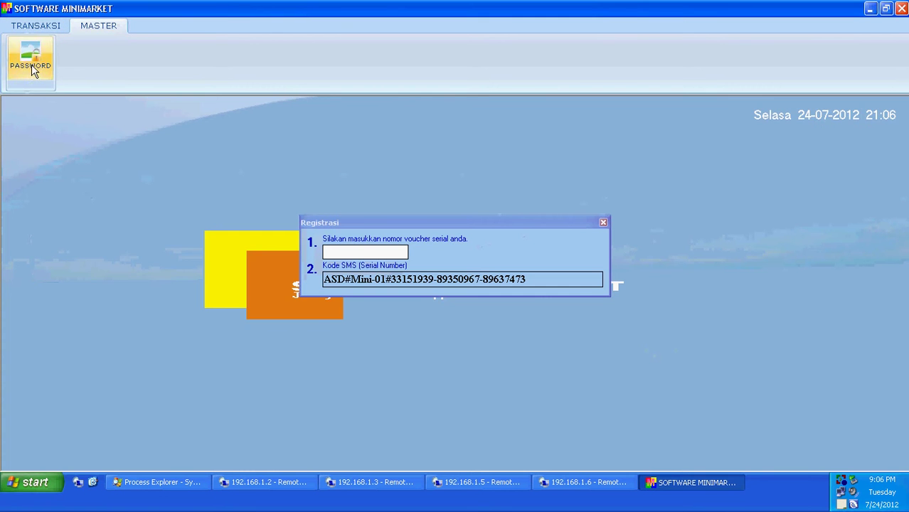
pyautogui.click(32, 62)
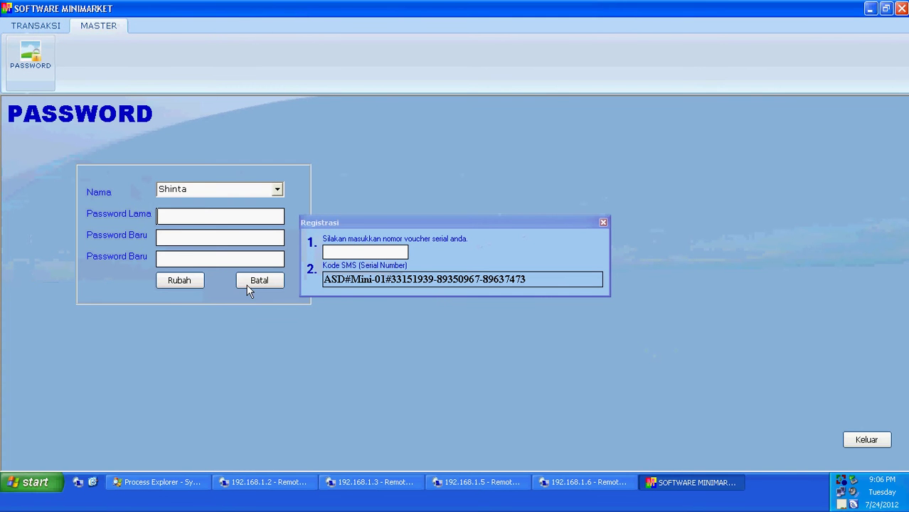
pyautogui.click(258, 279)
pyautogui.click(39, 29)
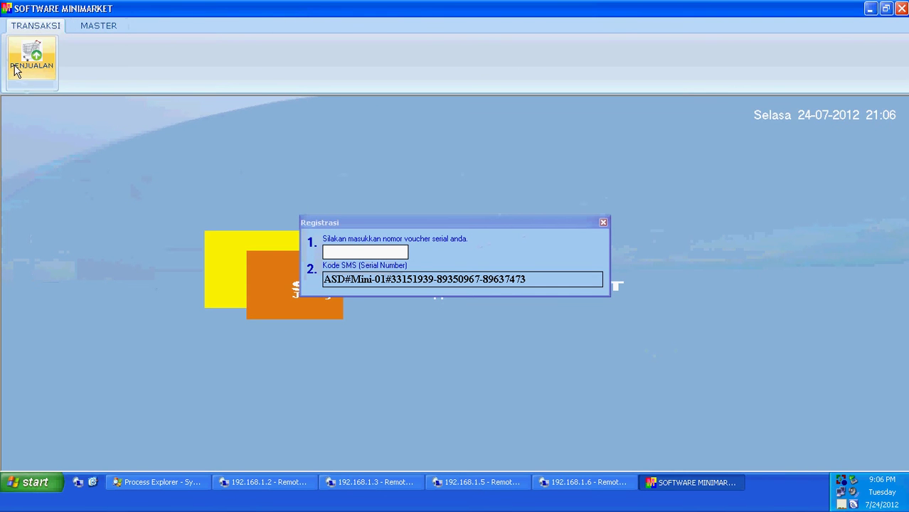
pyautogui.click(23, 60)
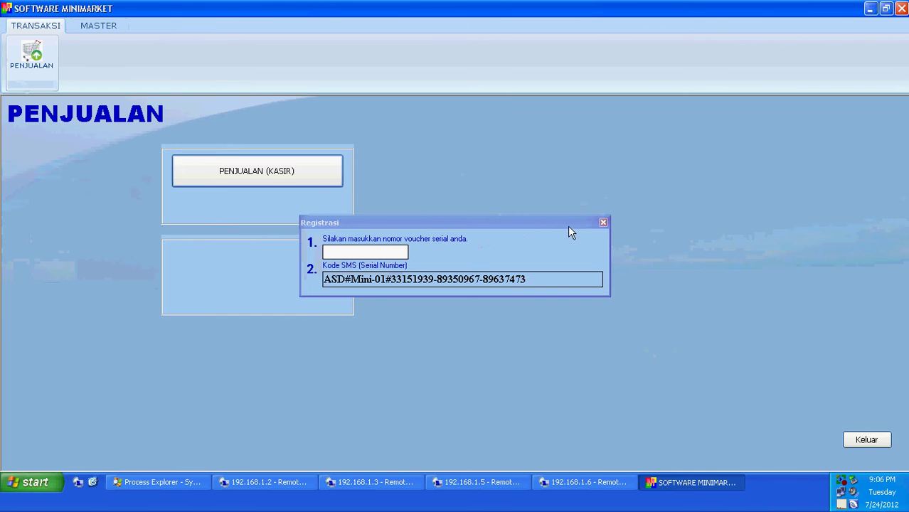
pyautogui.click(603, 222)
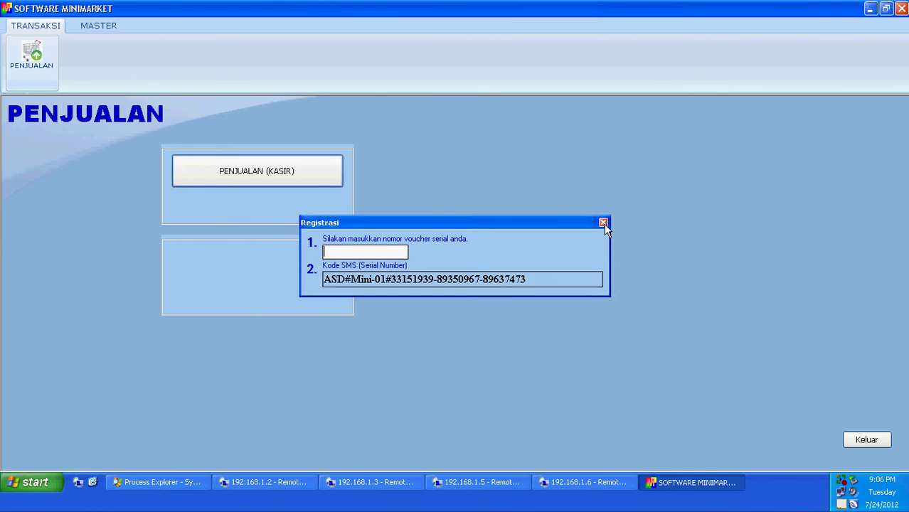
pyautogui.click(268, 177)
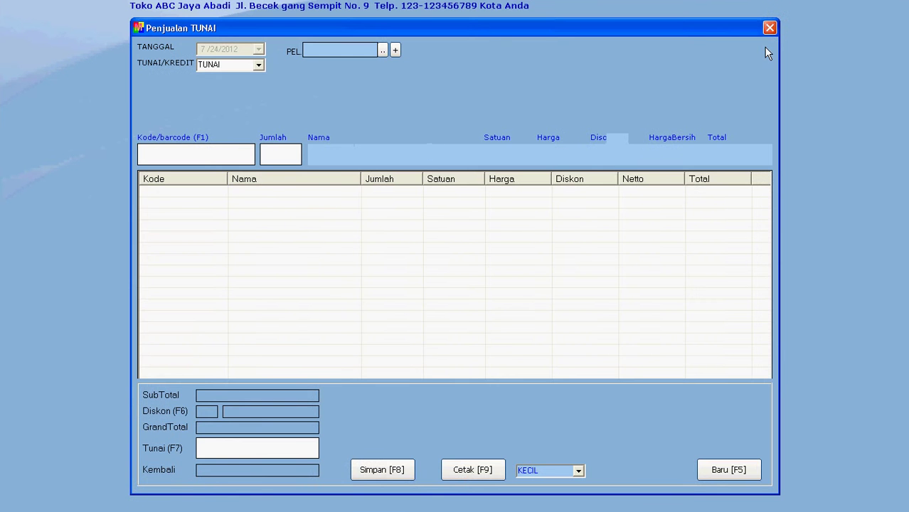
pyautogui.click(774, 28)
# Restart Software Minimarket and log in as Master, dismissing the registration prompt.
pyautogui.click(900, 7)
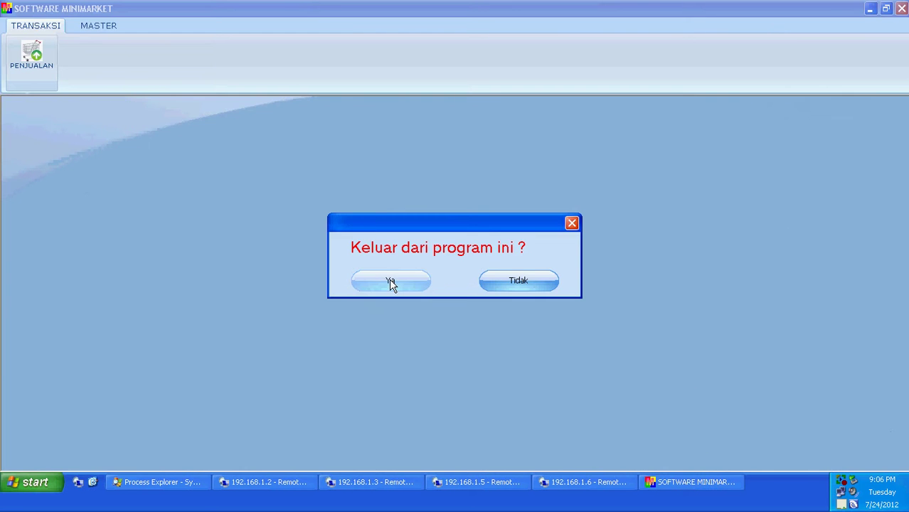
pyautogui.click(390, 283)
pyautogui.doubleClick(73, 221)
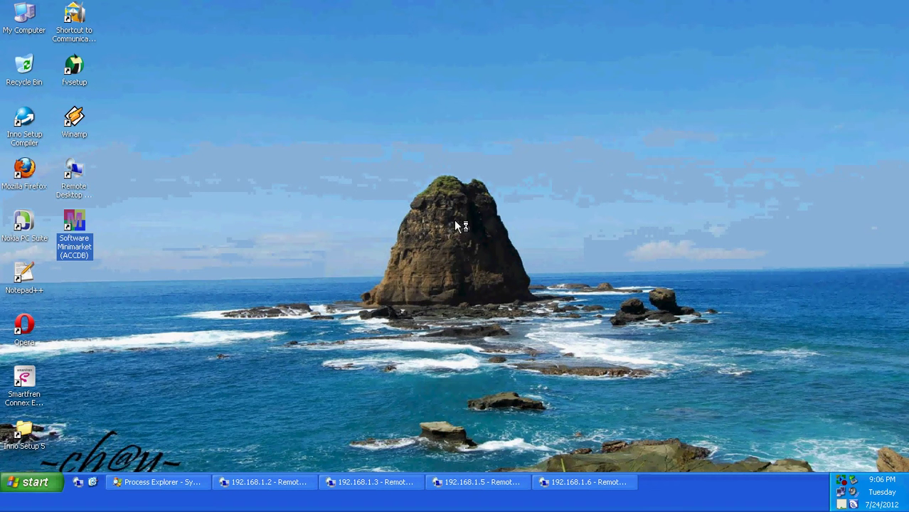
pyautogui.click(516, 233)
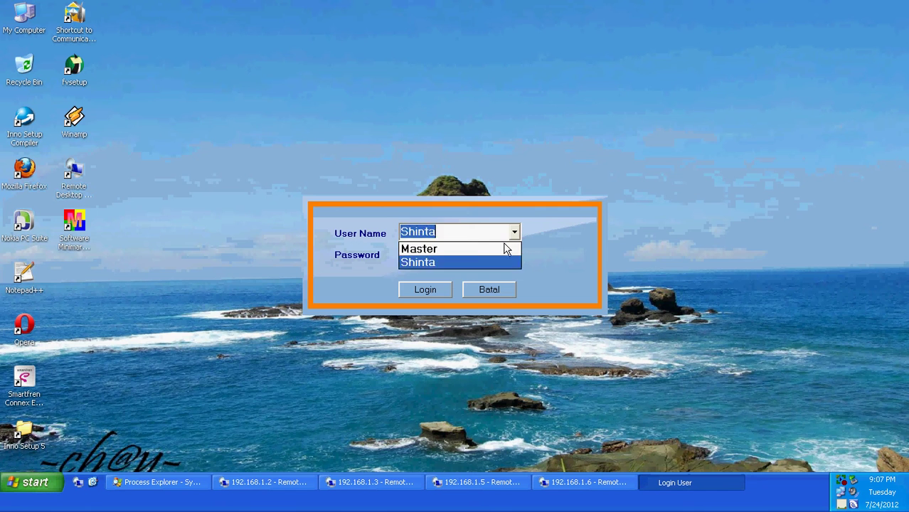
pyautogui.click(509, 246)
pyautogui.write('1')
pyautogui.click(430, 290)
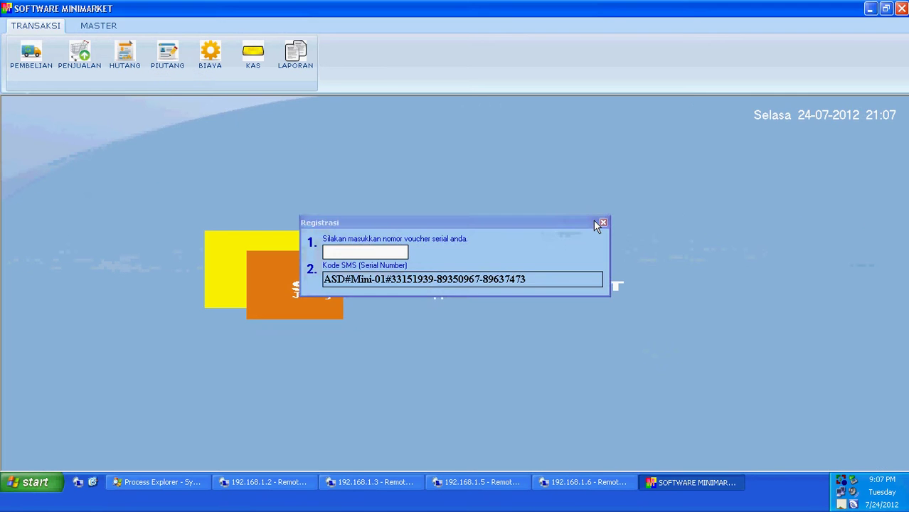
pyautogui.click(599, 222)
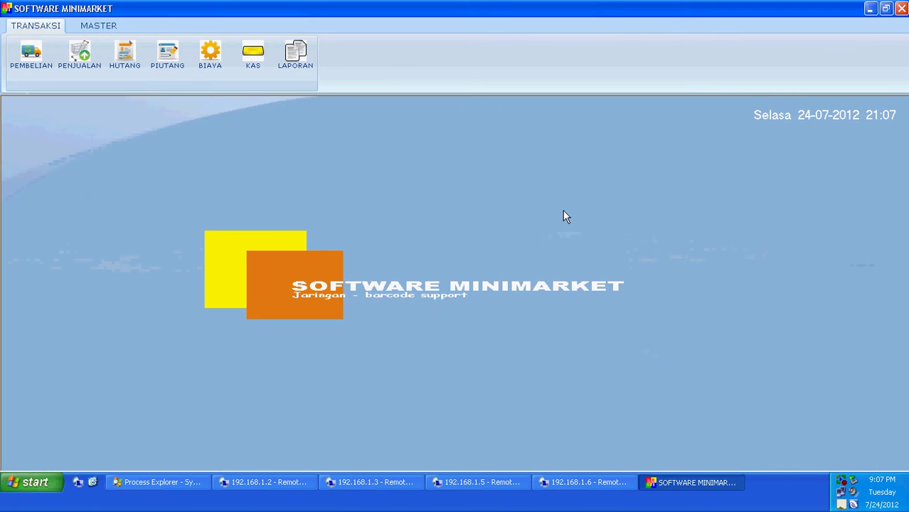
# Open the PENGATURAN settings page, then return to the transaction functions.
pyautogui.click(96, 27)
pyautogui.click(256, 69)
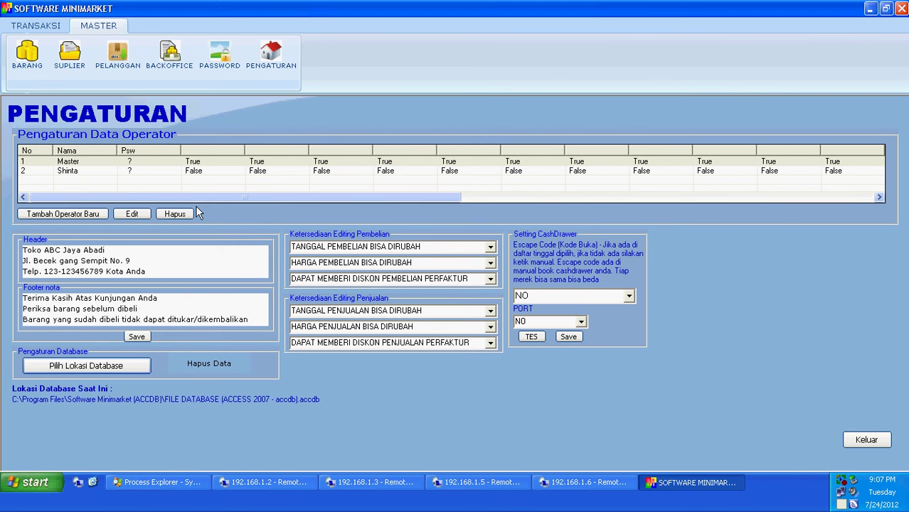
pyautogui.click(36, 26)
# Look at the cash purchase entry form, then go back to the settings page.
pyautogui.click(41, 66)
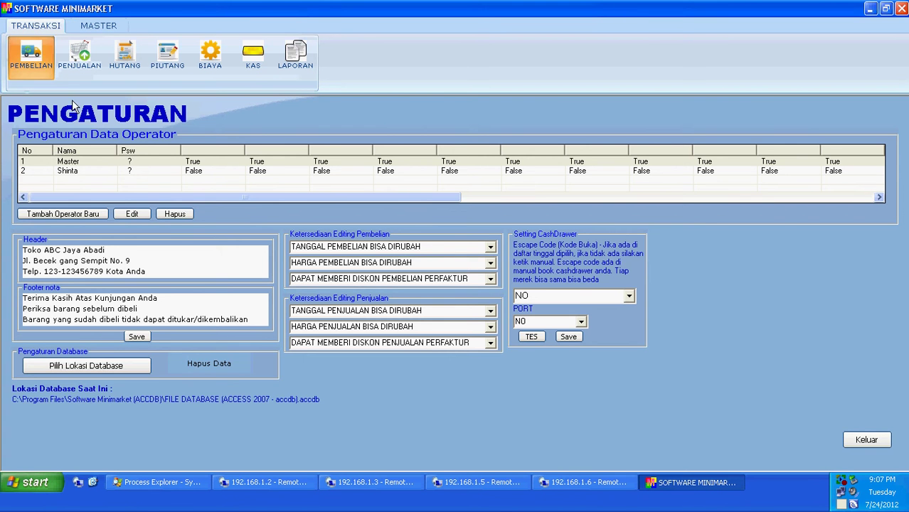
pyautogui.click(210, 162)
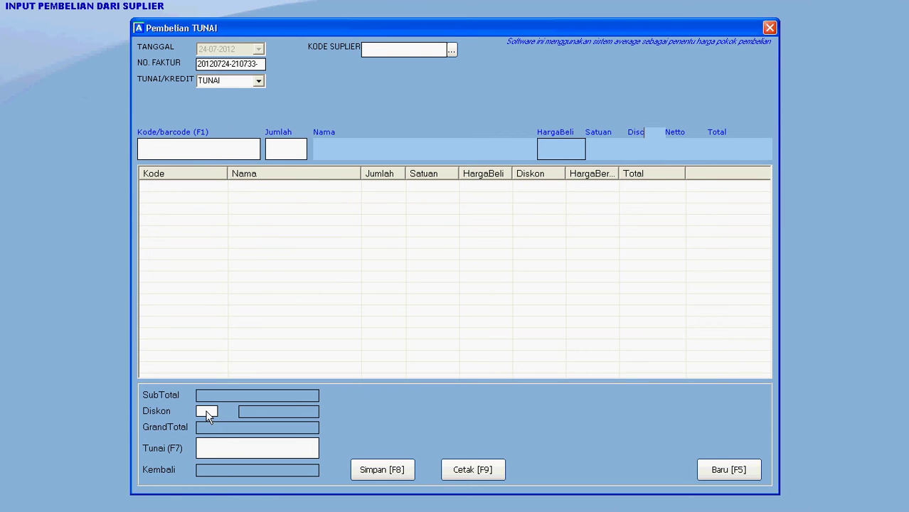
pyautogui.click(769, 27)
pyautogui.click(98, 25)
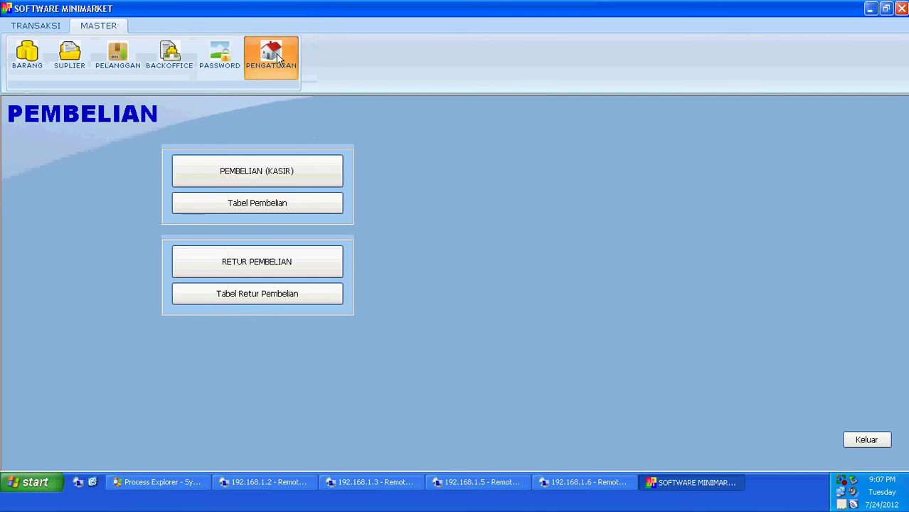
pyautogui.click(271, 54)
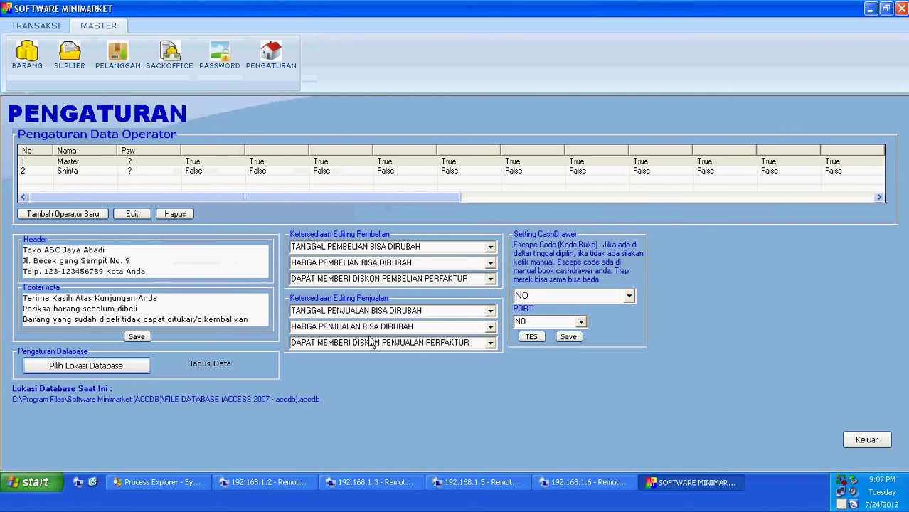
# Check the cash sales window, reopen settings showing the database location, and begin exiting.
pyautogui.click(45, 27)
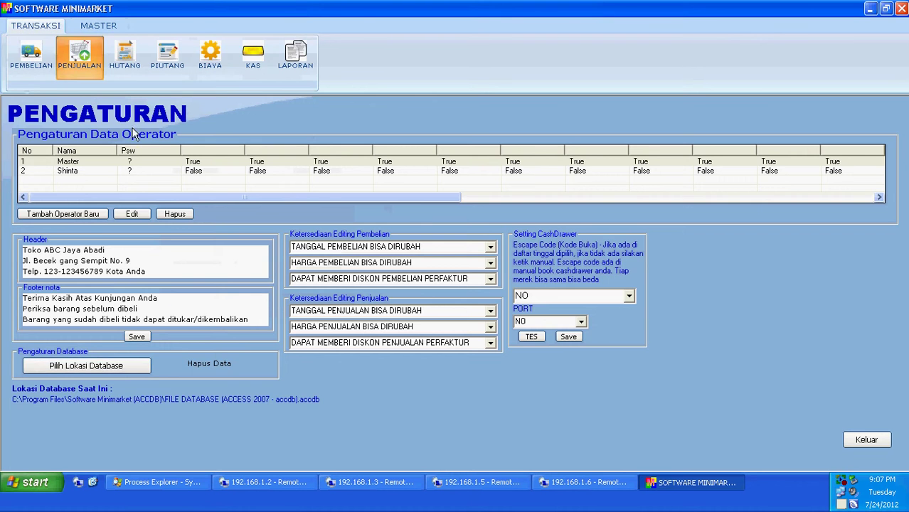
pyautogui.click(215, 183)
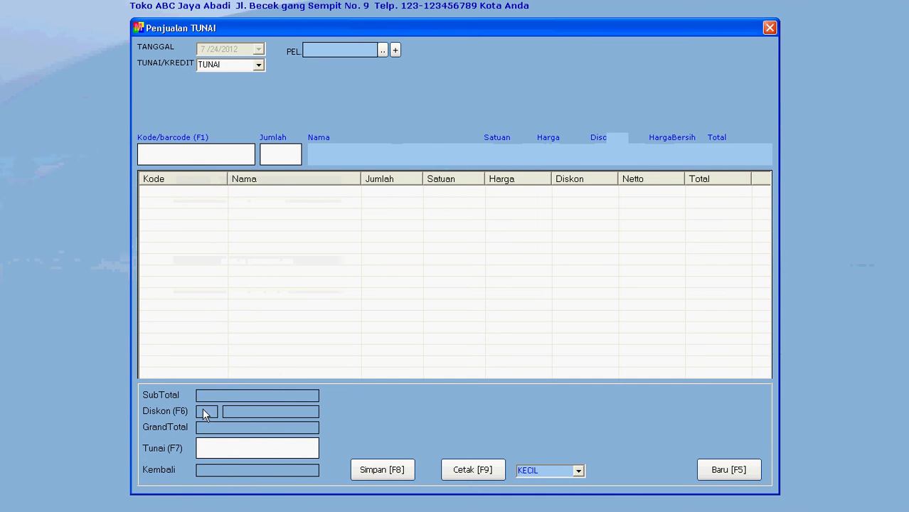
pyautogui.click(769, 28)
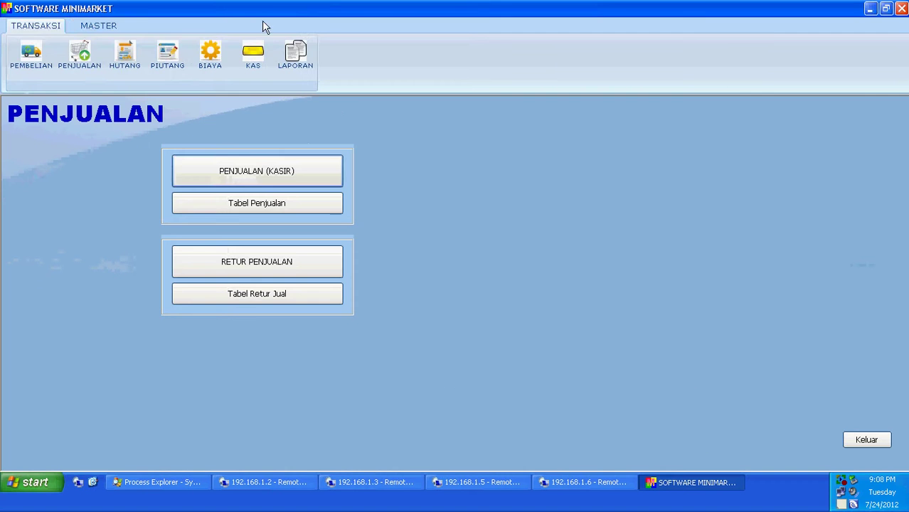
pyautogui.click(274, 59)
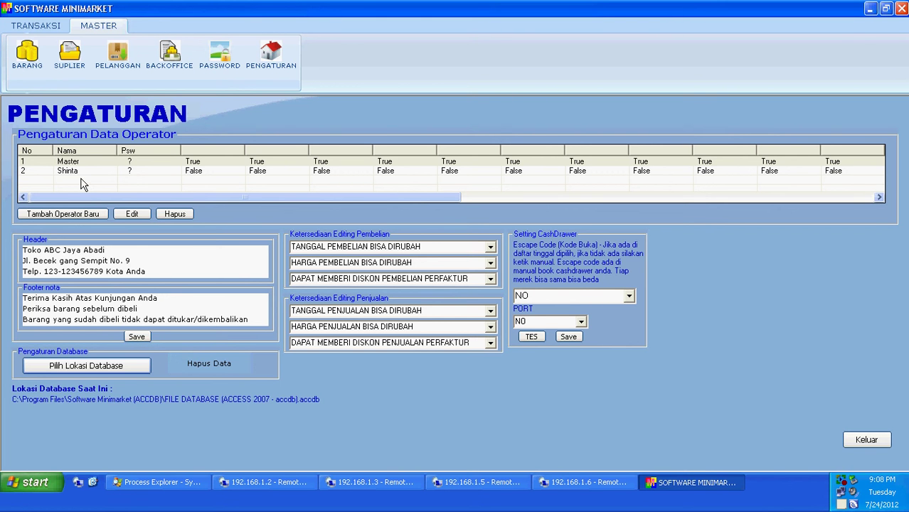
pyautogui.click(904, 8)
# Quit the app, locate the program folder via the shortcut's Find Target, and cut the accdb database file.
pyautogui.click(364, 286)
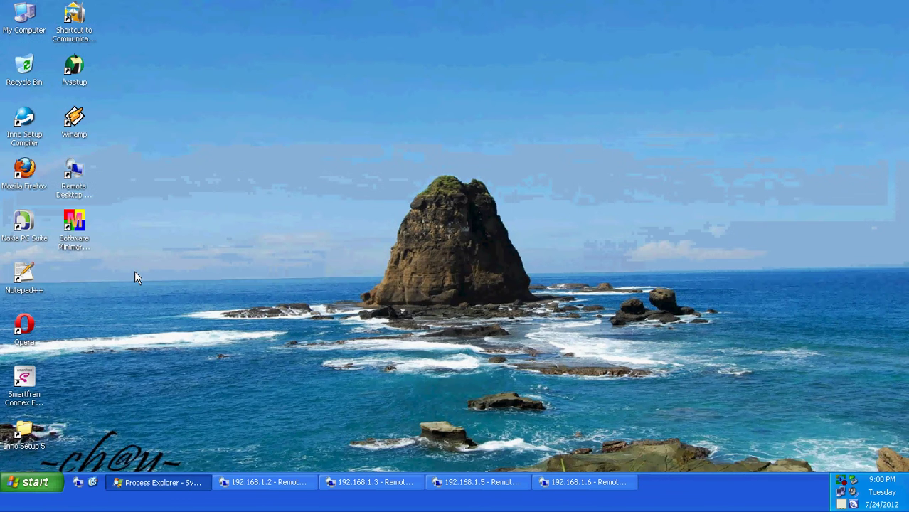
pyautogui.rightClick(76, 239)
pyautogui.click(123, 406)
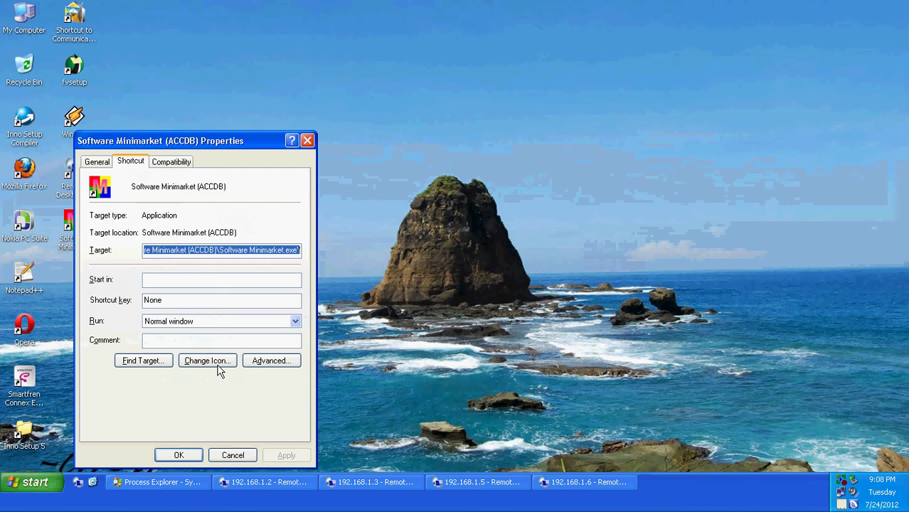
pyautogui.click(141, 361)
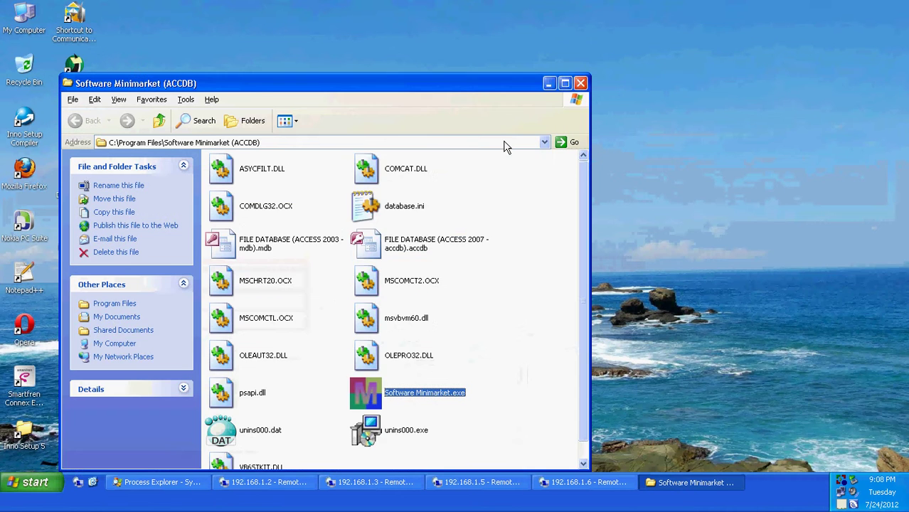
pyautogui.click(565, 83)
pyautogui.click(413, 257)
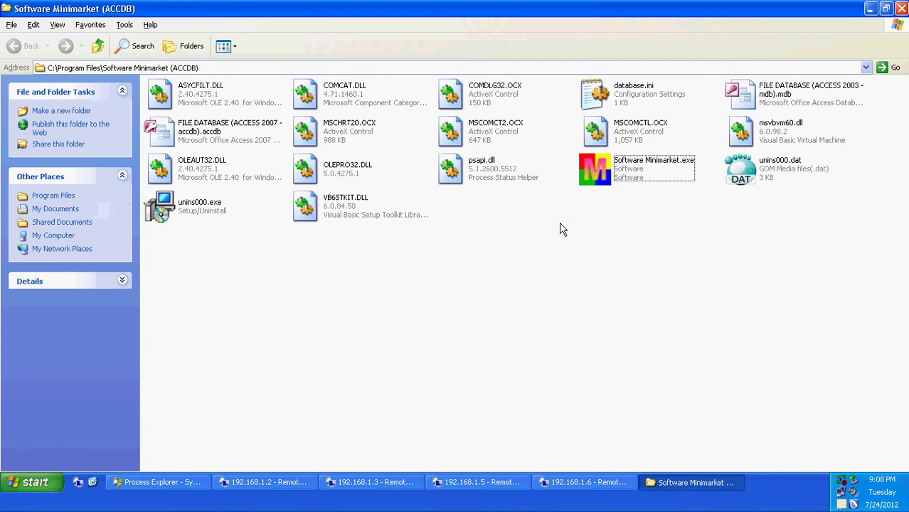
pyautogui.rightClick(249, 142)
pyautogui.click(265, 222)
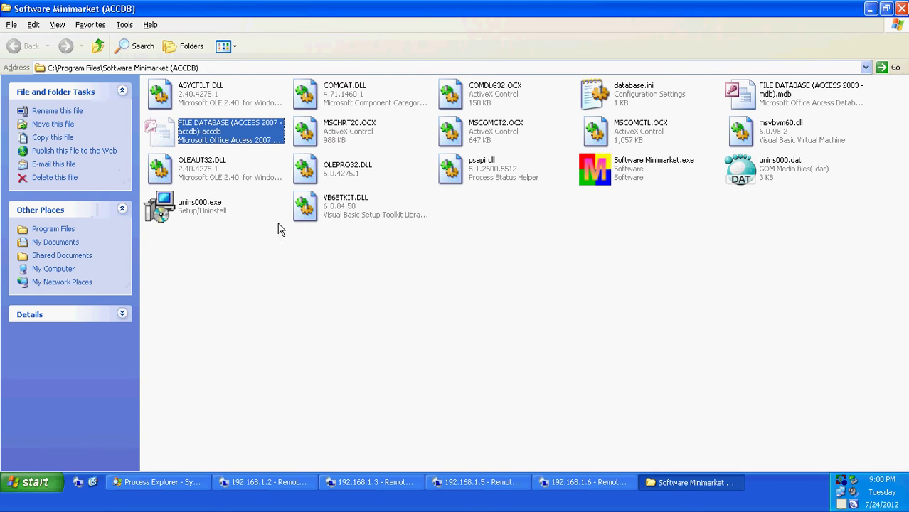
# Paste the database file into At2-pc's shared E drive under Workgroup, then close the window.
pyautogui.click(39, 482)
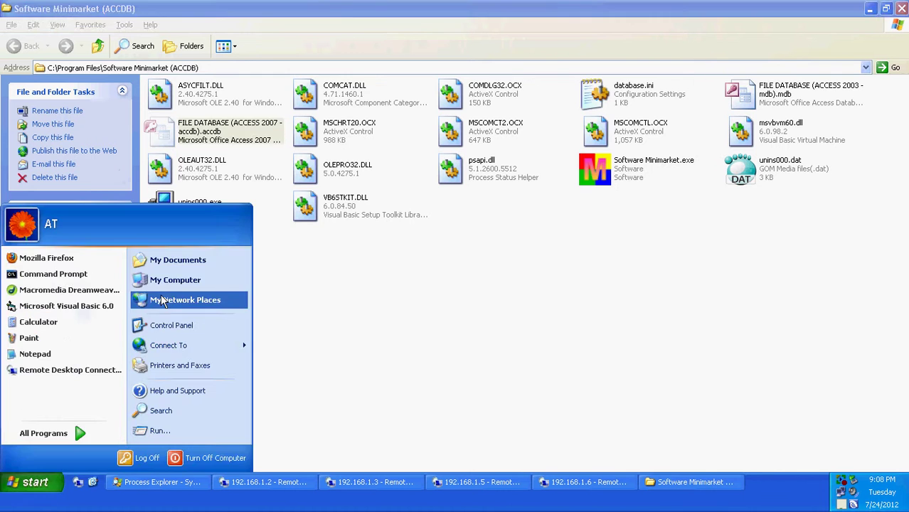
pyautogui.click(162, 302)
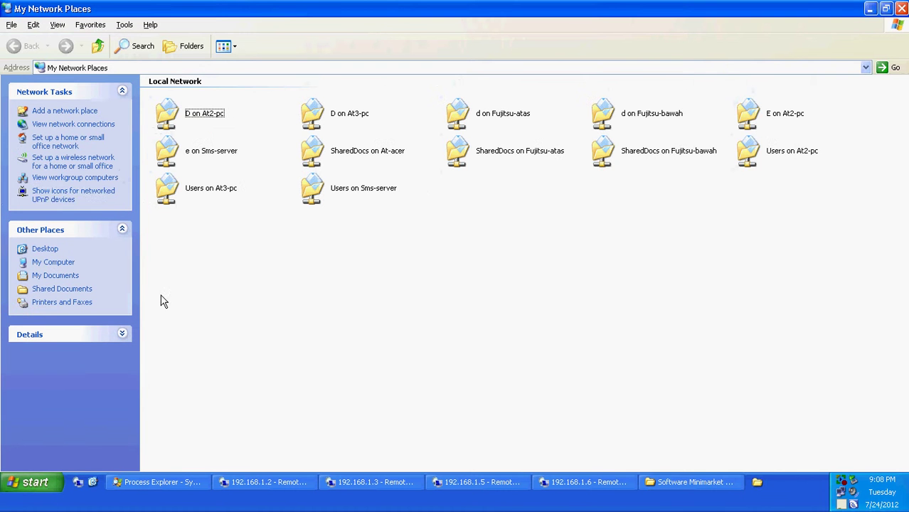
pyautogui.click(62, 184)
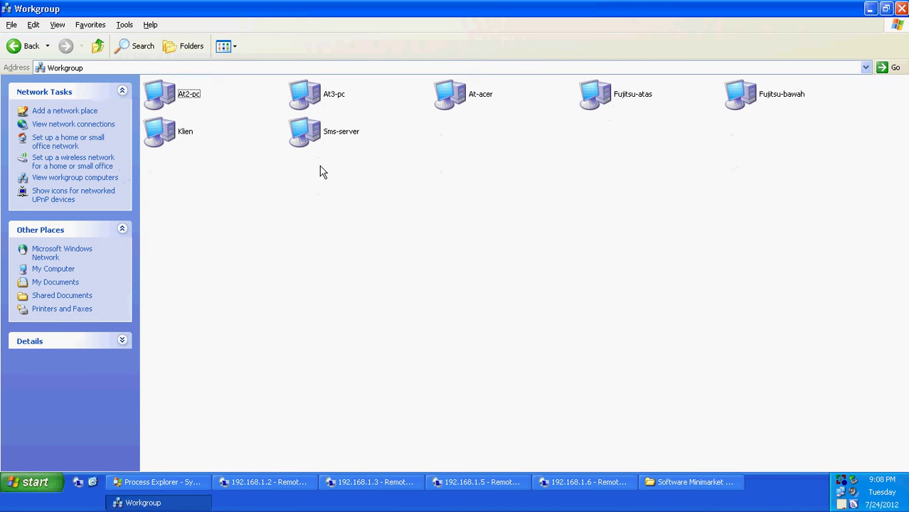
pyautogui.doubleClick(183, 104)
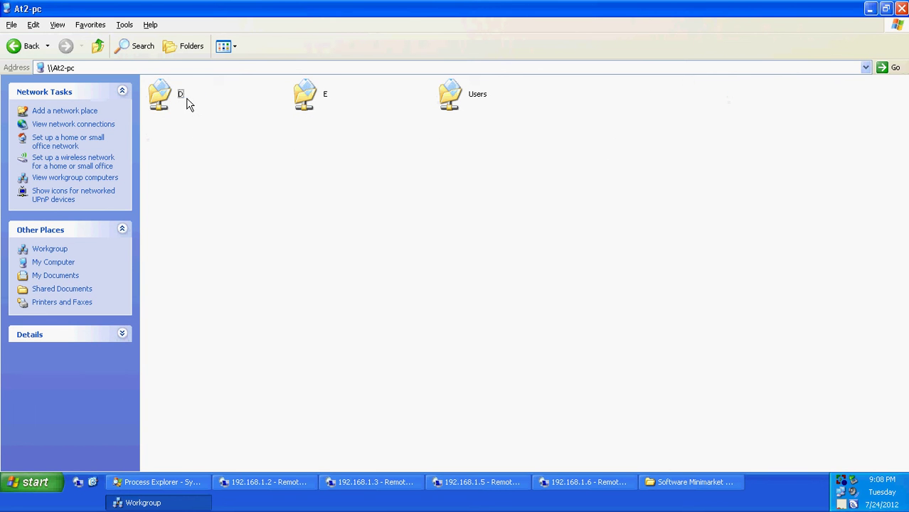
pyautogui.doubleClick(311, 100)
pyautogui.rightClick(234, 151)
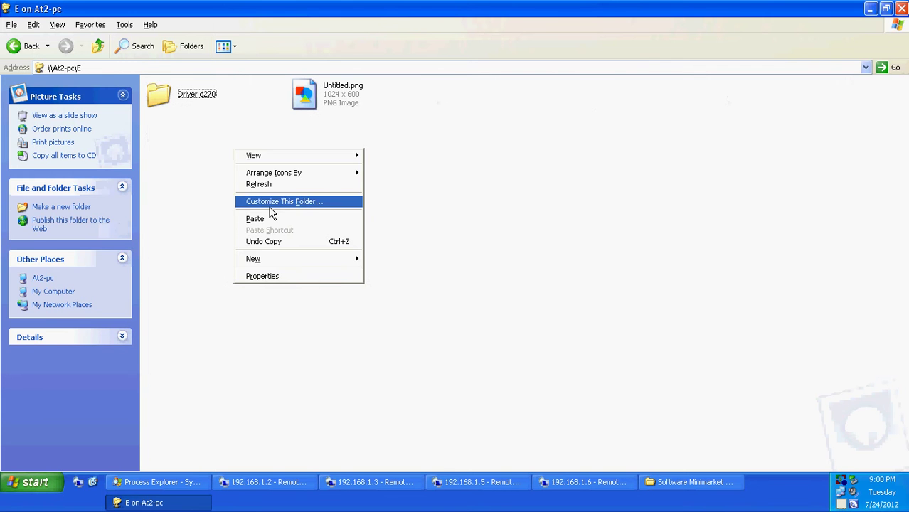
pyautogui.click(269, 202)
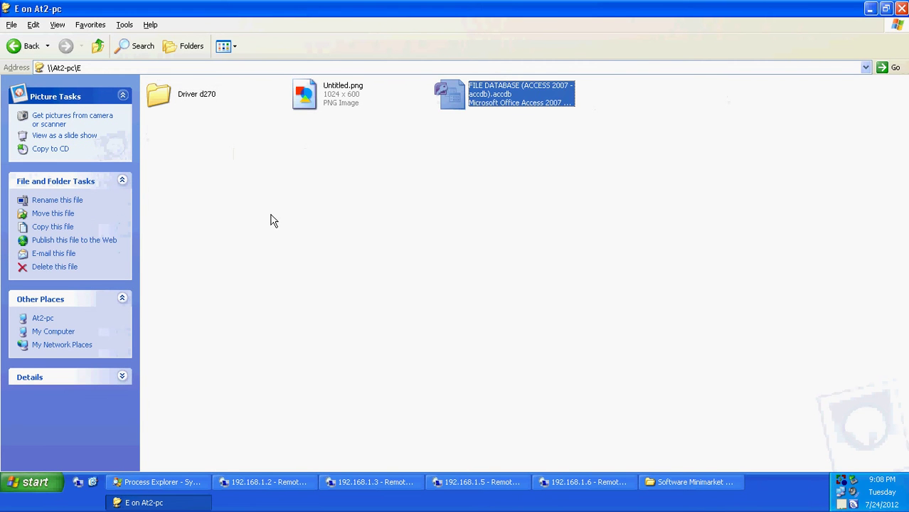
pyautogui.click(98, 55)
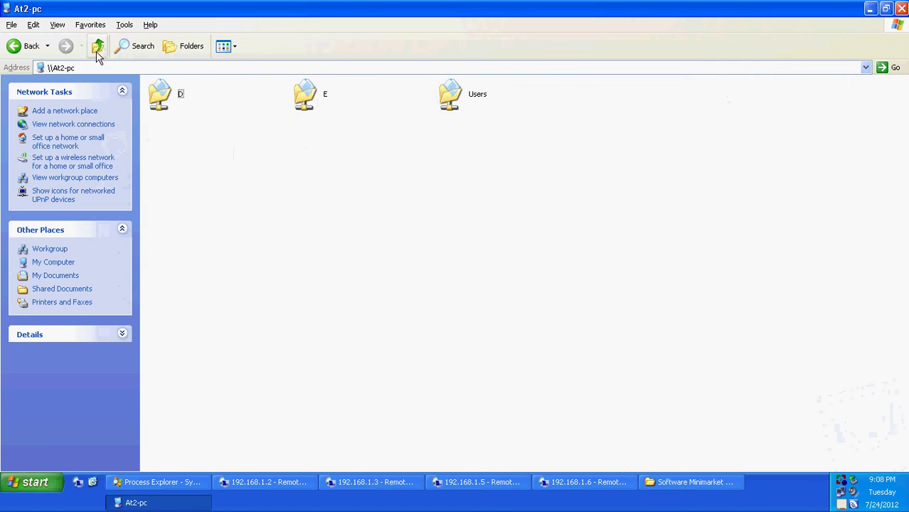
pyautogui.click(97, 56)
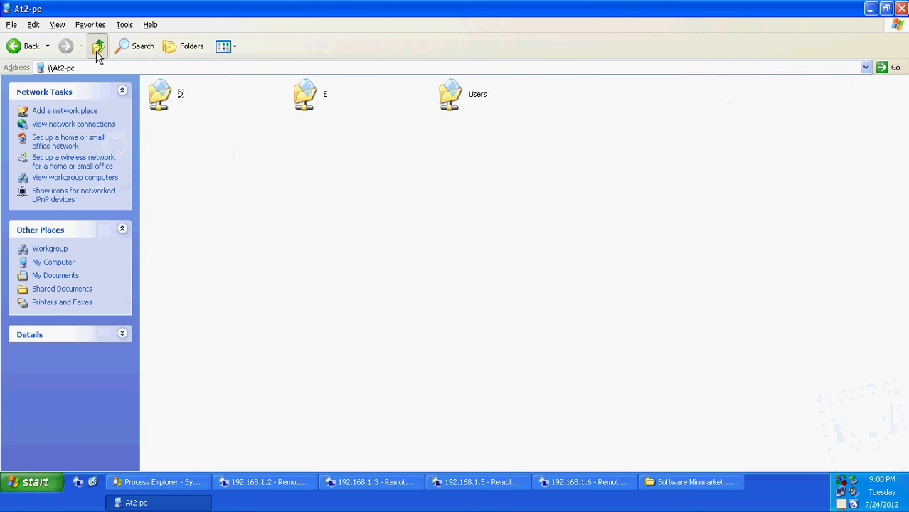
pyautogui.click(902, 8)
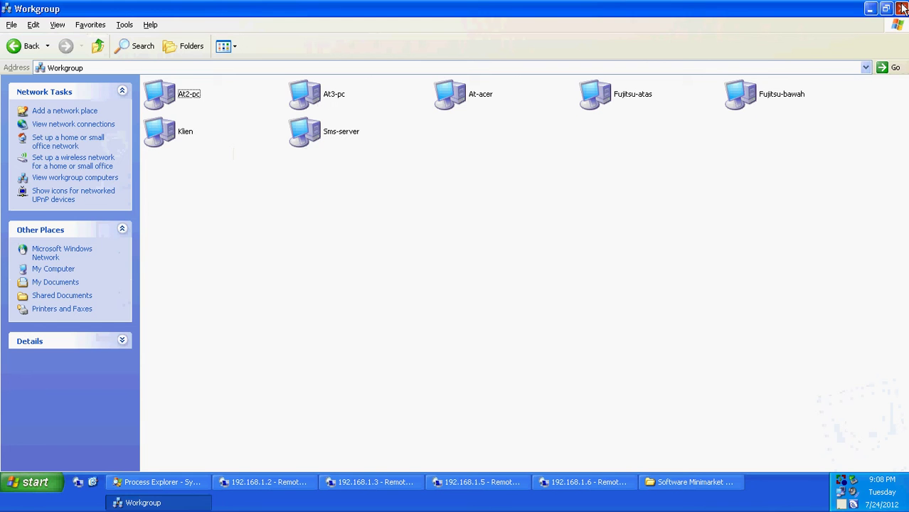
# Confirm the 8,904 KB accdb file on 192.168.1.6's Local Disk (E:), then minimize the session.
pyautogui.click(584, 482)
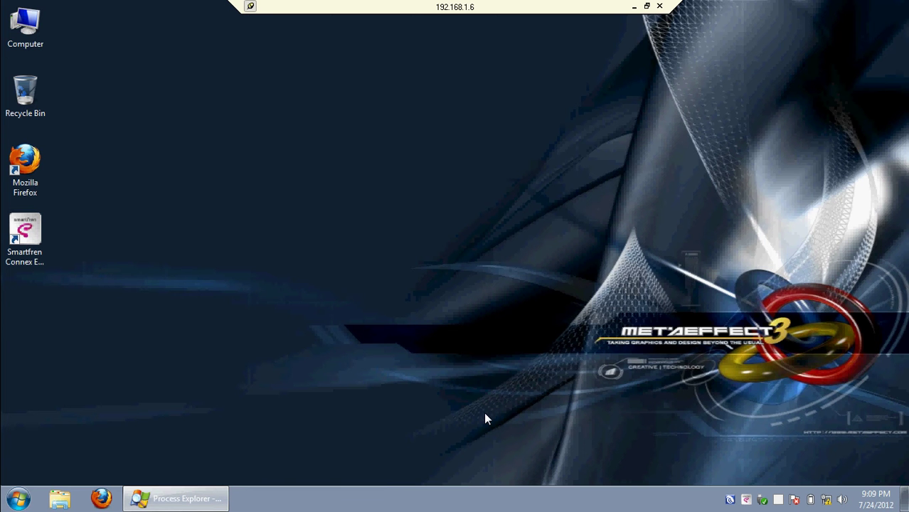
pyautogui.doubleClick(8, 44)
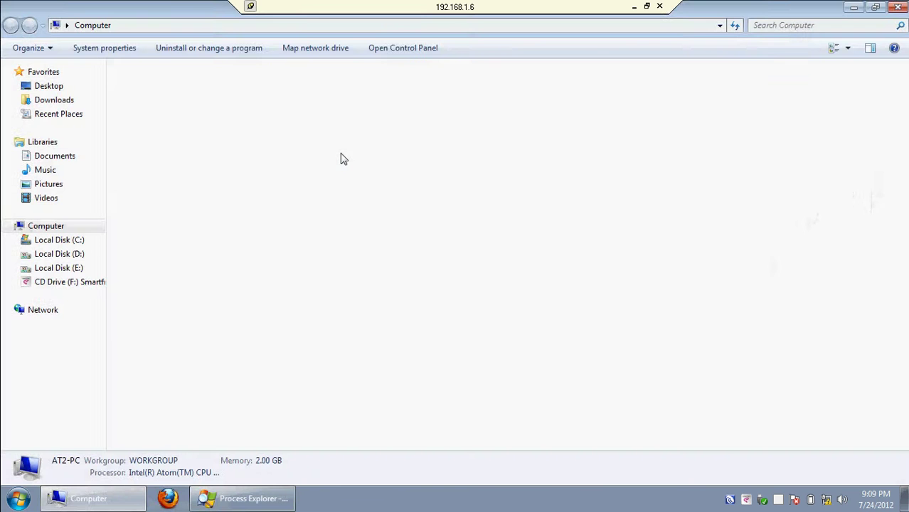
pyautogui.doubleClick(514, 105)
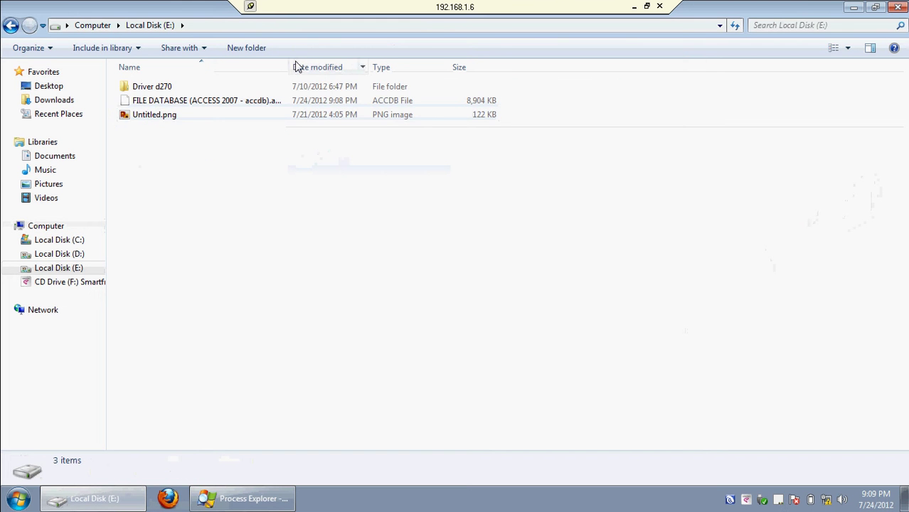
pyautogui.moveTo(289, 66); pyautogui.dragTo(453, 71)
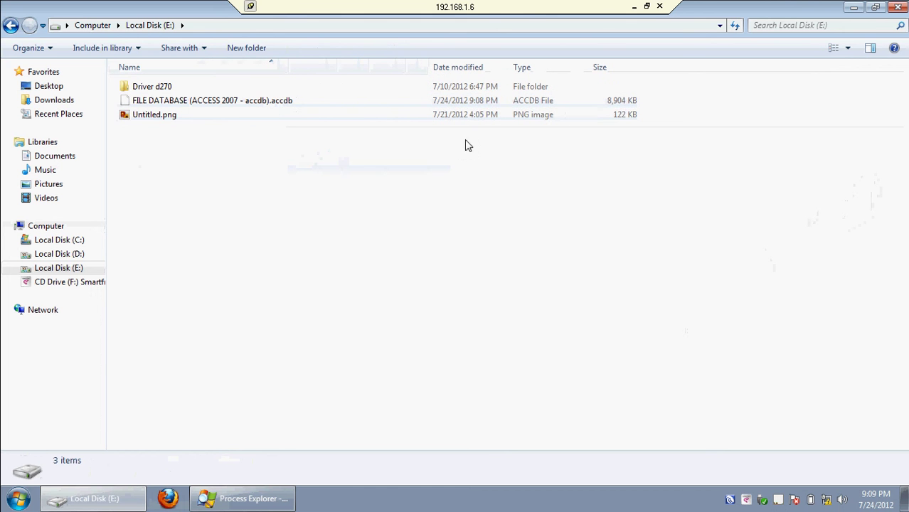
pyautogui.click(634, 7)
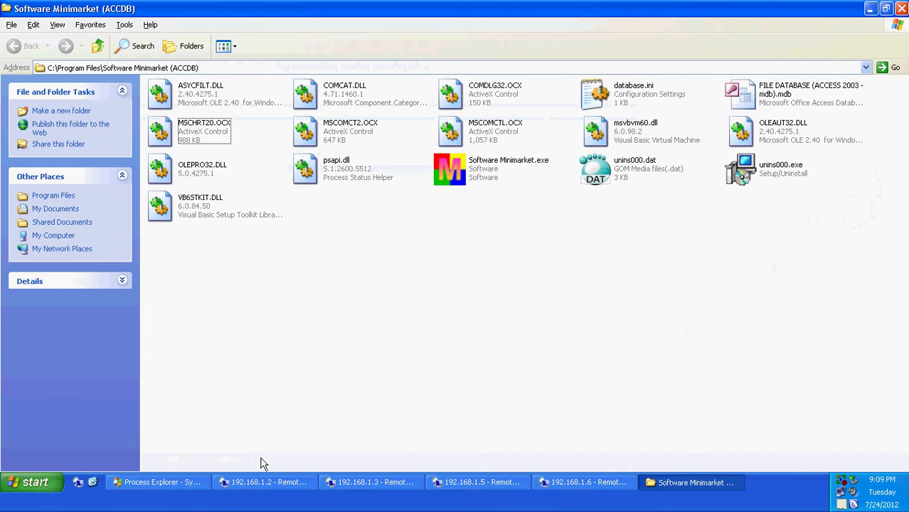
# Relaunch Software Minimarket from the desktop and close the leftover shortcut properties window.
pyautogui.click(94, 483)
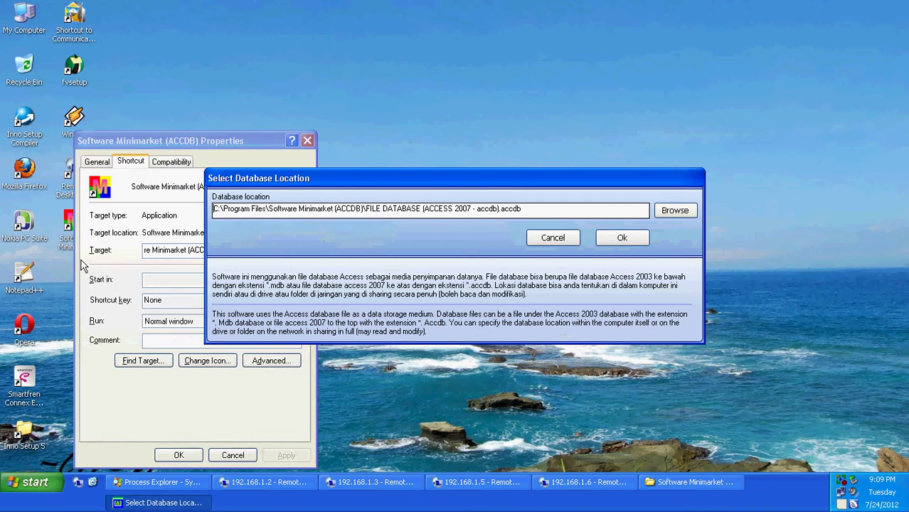
pyautogui.click(315, 143)
pyautogui.click(309, 141)
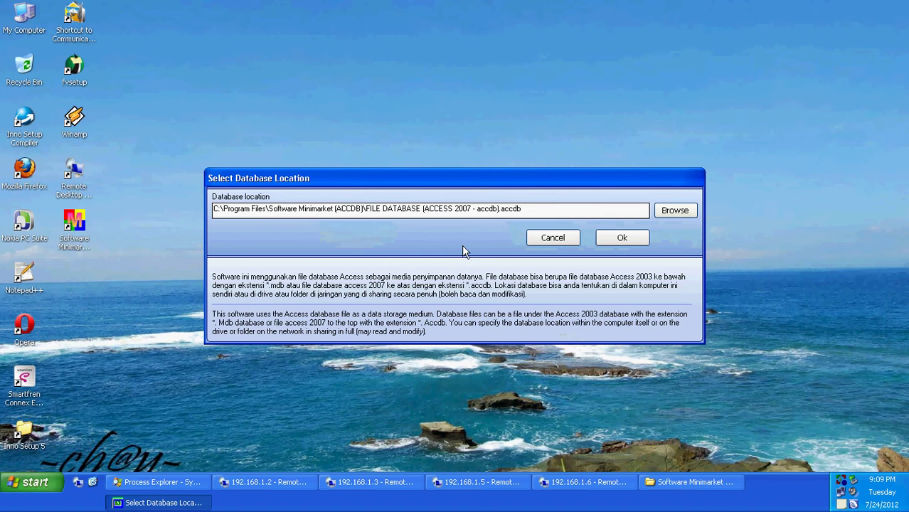
# Browse the network to \\At2-pc\E\FILE DATABASE (ACCESS 2007 - accdb).accdb and confirm it as the database.
pyautogui.click(676, 211)
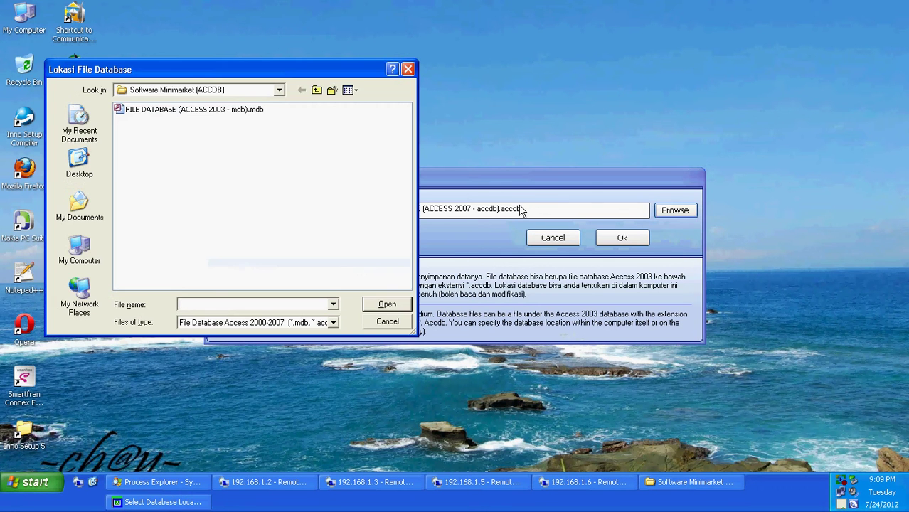
pyautogui.click(87, 288)
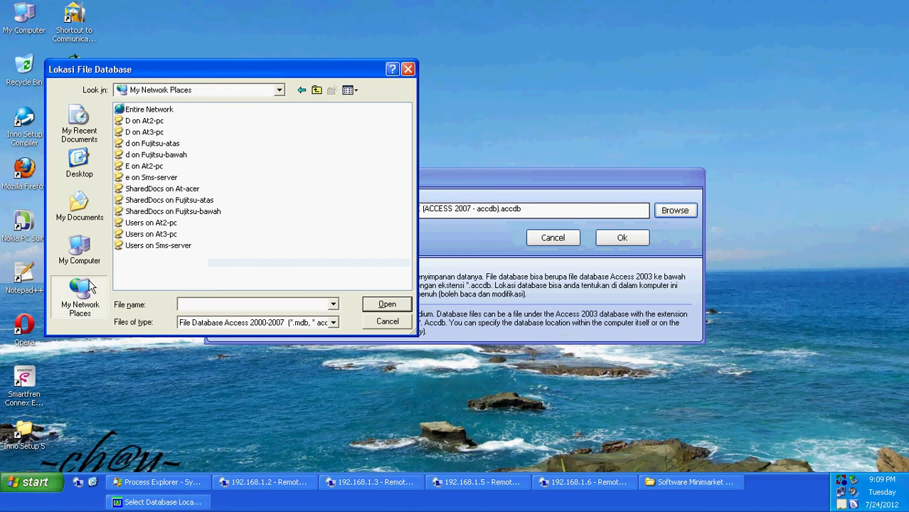
pyautogui.doubleClick(158, 112)
pyautogui.doubleClick(153, 121)
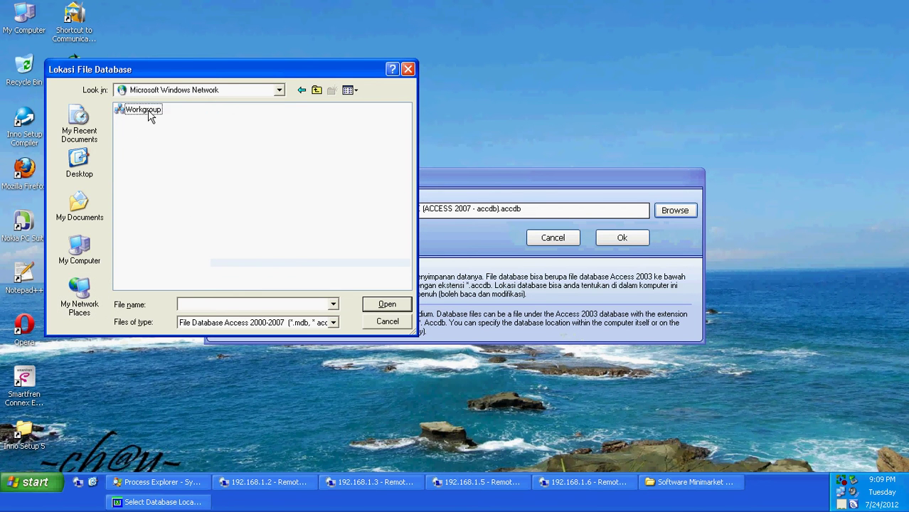
pyautogui.doubleClick(150, 114)
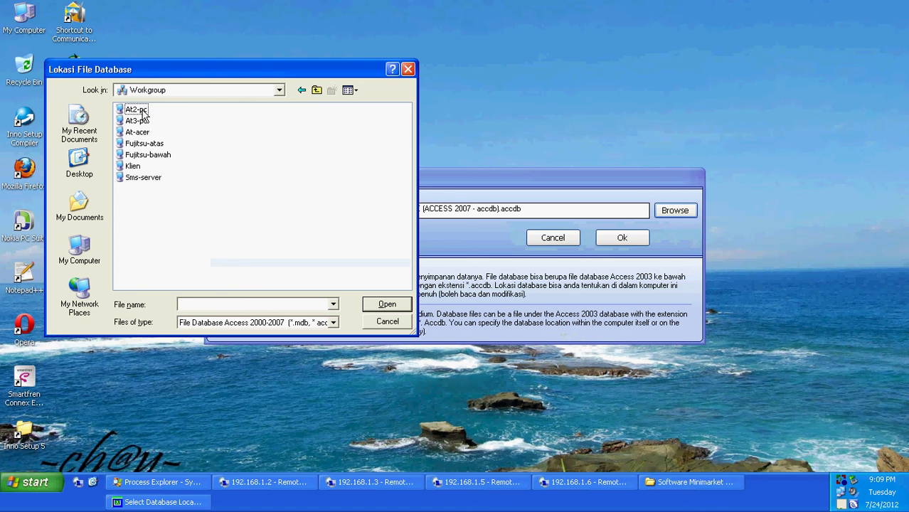
pyautogui.doubleClick(142, 113)
pyautogui.doubleClick(132, 133)
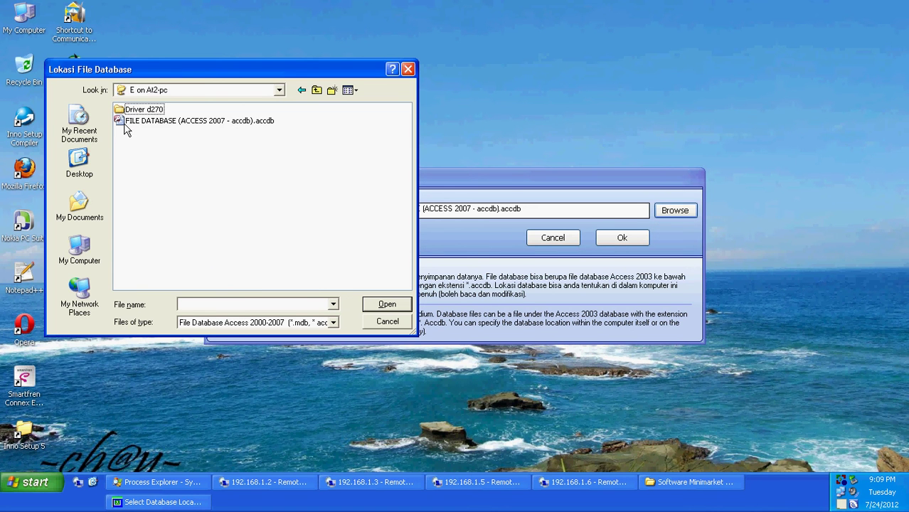
pyautogui.click(220, 122)
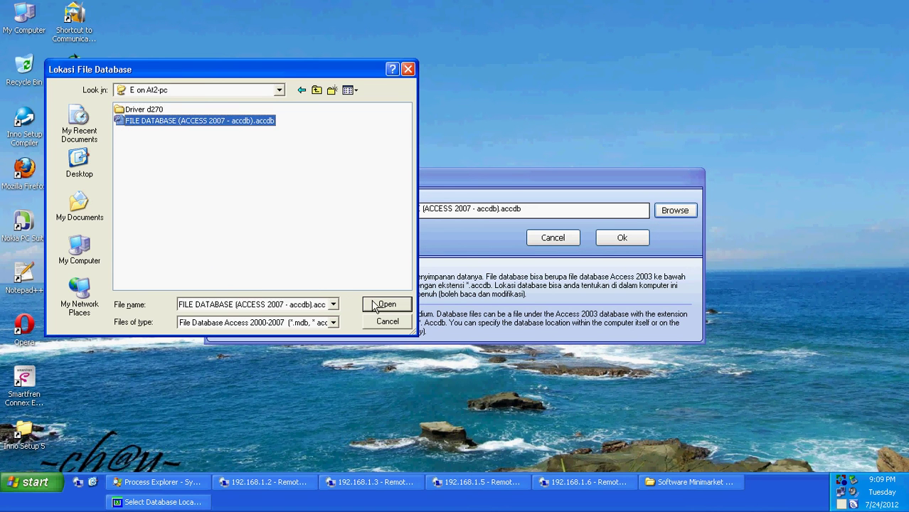
pyautogui.click(372, 306)
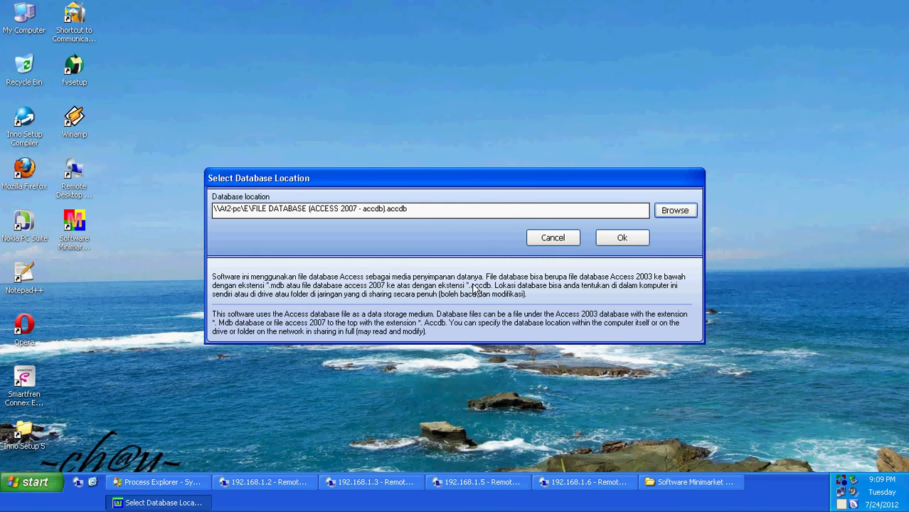
pyautogui.click(620, 239)
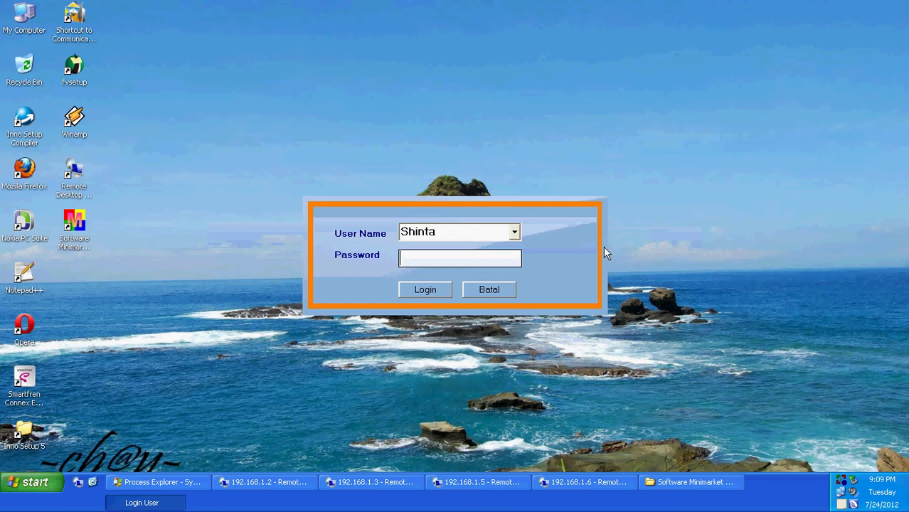
# Log in as the Master user with the account password.
pyautogui.click(515, 232)
pyautogui.click(425, 248)
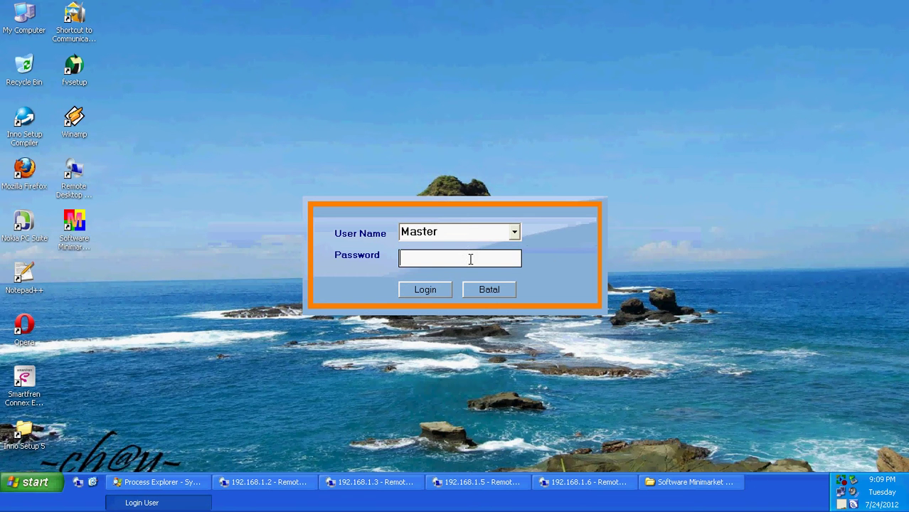
pyautogui.click(419, 259)
pyautogui.write('*')
pyautogui.click(424, 289)
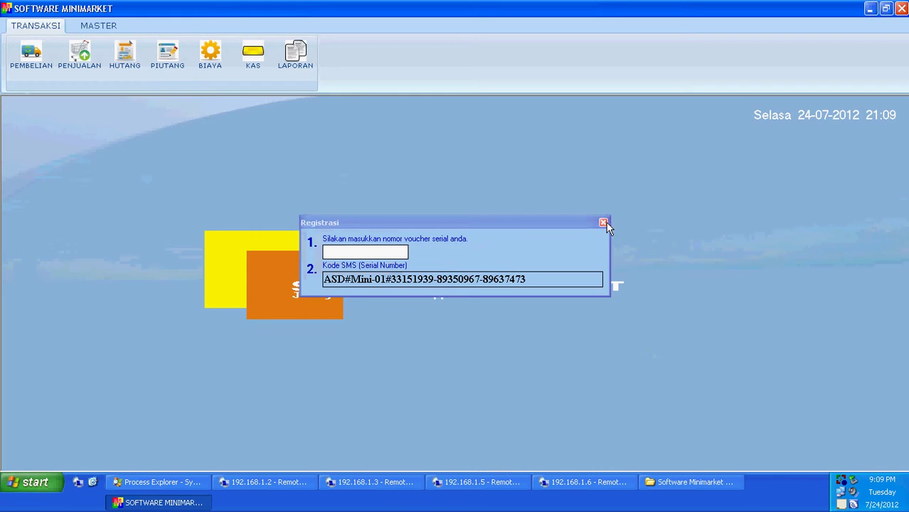
# Dismiss the registration prompt and open MASTER > PENGATURAN to check the database location.
pyautogui.click(603, 222)
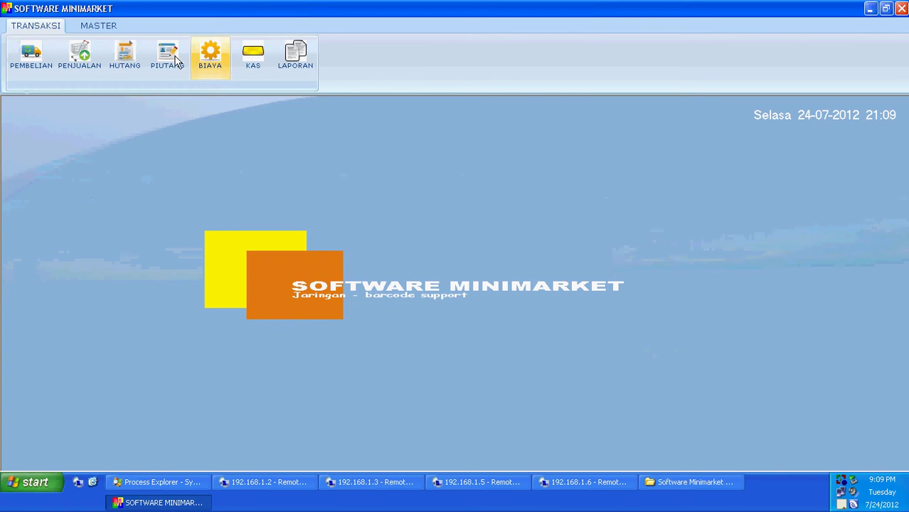
pyautogui.click(116, 31)
pyautogui.click(294, 66)
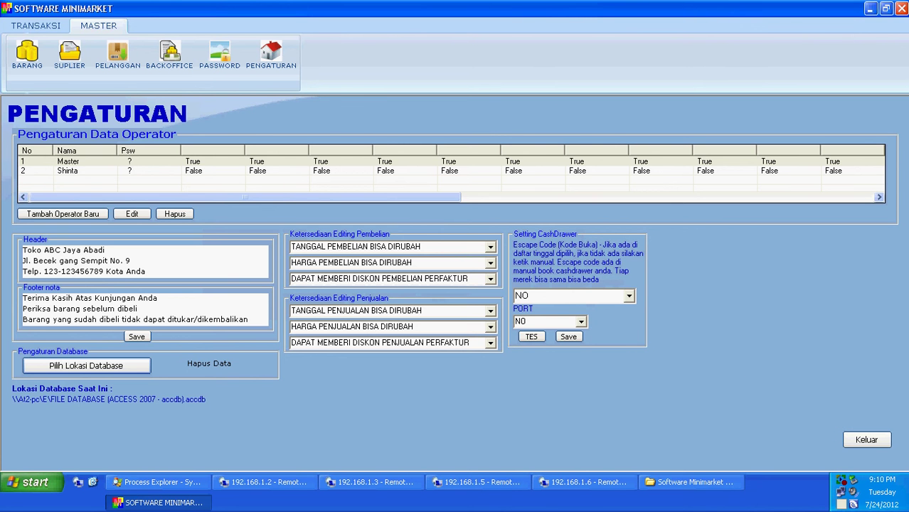
# Close the settings page and view the BARANG item list.
pyautogui.click(875, 442)
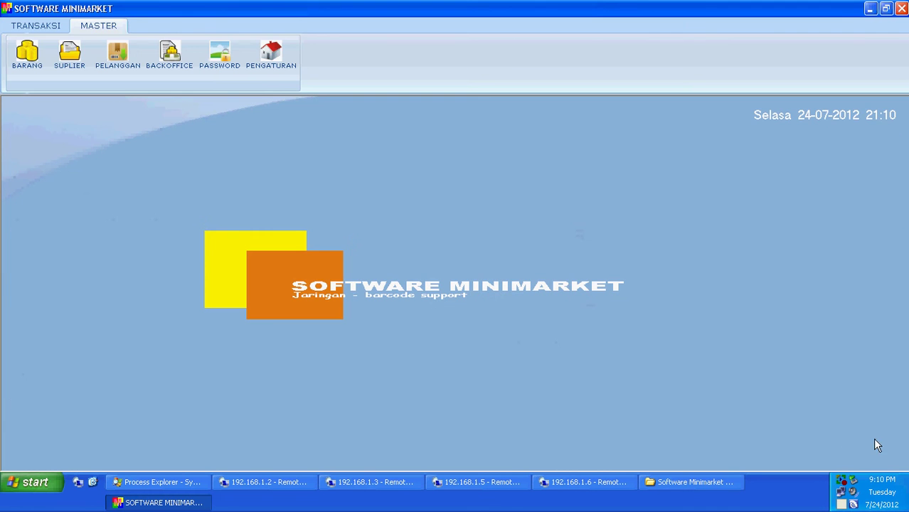
pyautogui.click(57, 25)
pyautogui.click(105, 27)
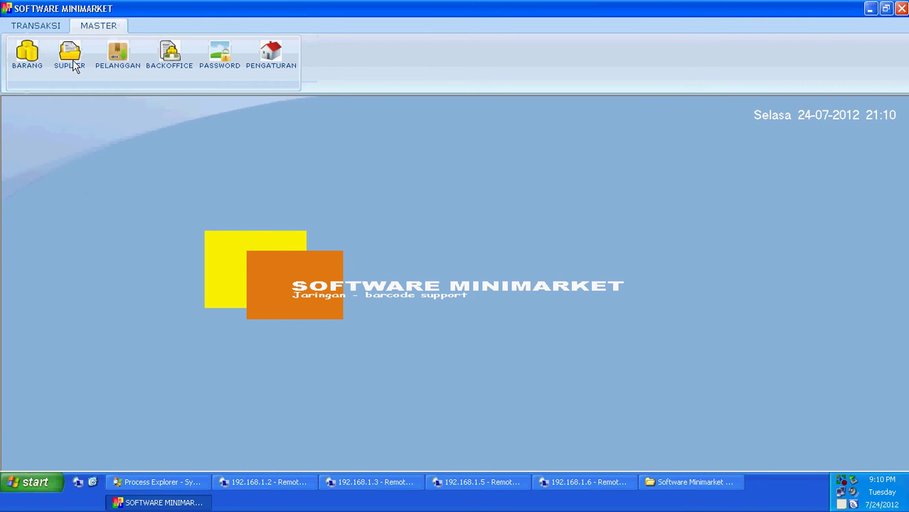
pyautogui.click(21, 69)
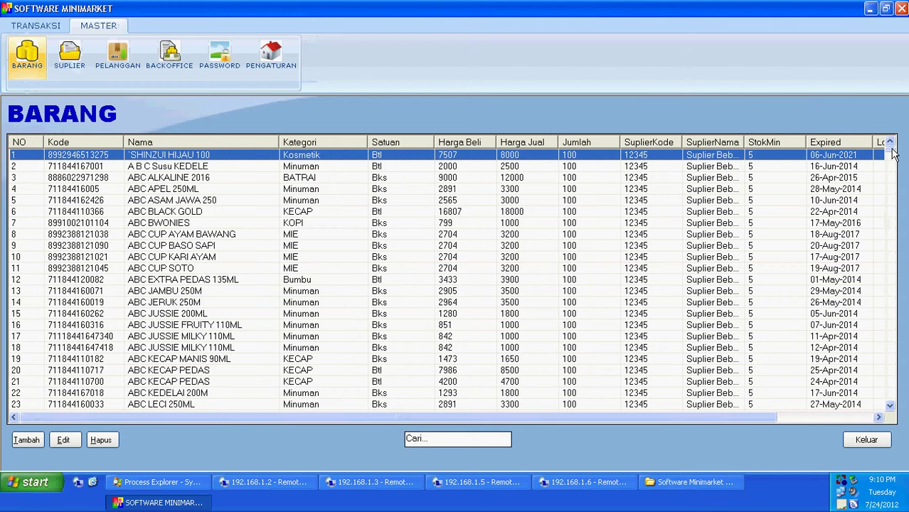
pyautogui.moveTo(894, 155)
pyautogui.mouseDown()
pyautogui.moveTo(893, 256)
pyautogui.moveTo(906, 325)
pyautogui.moveTo(892, 418)
pyautogui.moveTo(902, 151)
pyautogui.mouseUp()
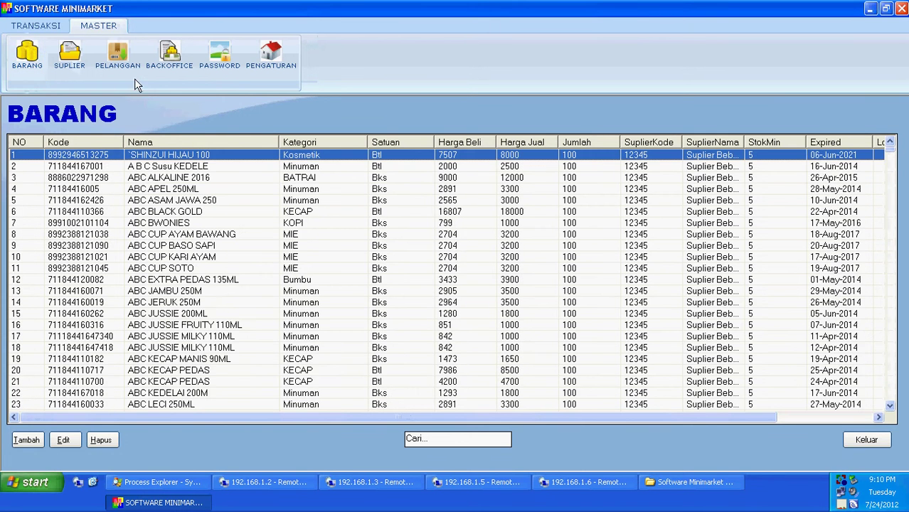
# View a SUPLIER record without saving, then the PELANGGAN and BACKOFFICE pages, ending on TRANSAKSI > PENJUALAN.
pyautogui.click(57, 64)
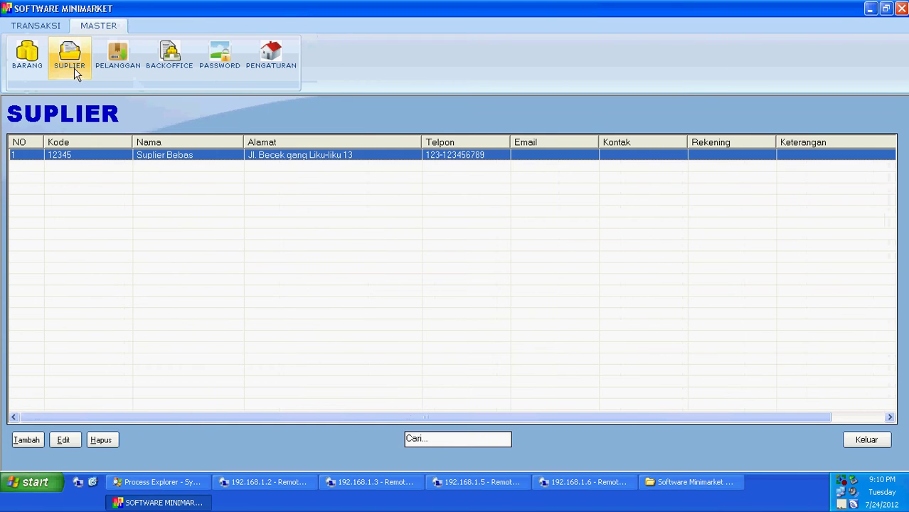
pyautogui.doubleClick(112, 201)
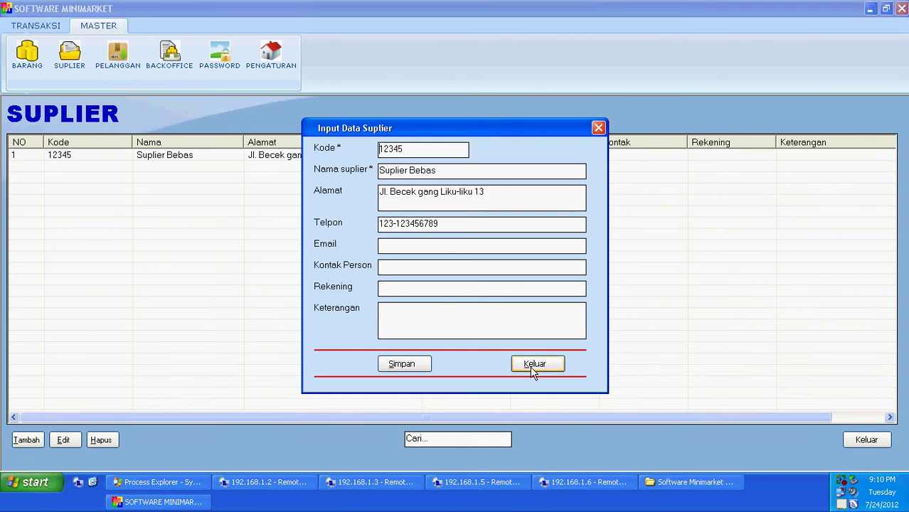
pyautogui.click(533, 370)
pyautogui.click(114, 56)
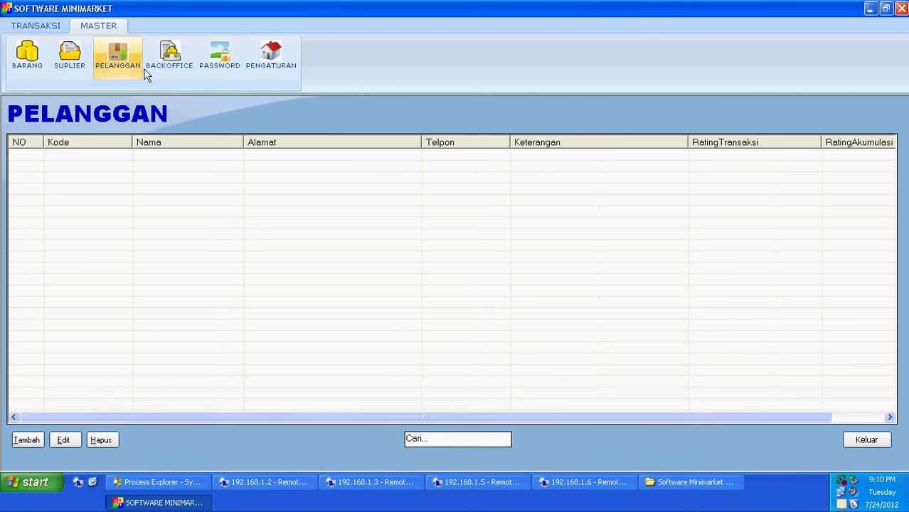
pyautogui.click(185, 75)
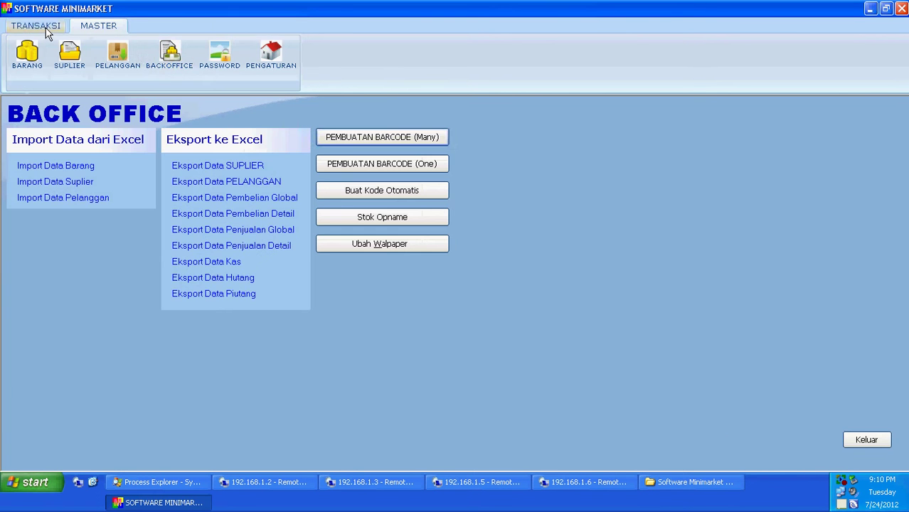
pyautogui.click(47, 32)
pyautogui.click(78, 69)
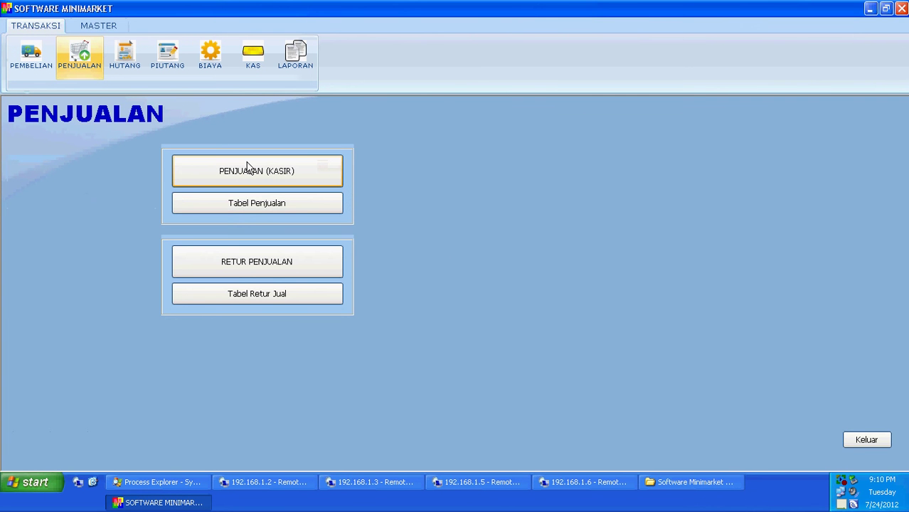
# Open the PENJUALAN (KASIR) cash sales window and check the existing customer lookup.
pyautogui.click(248, 168)
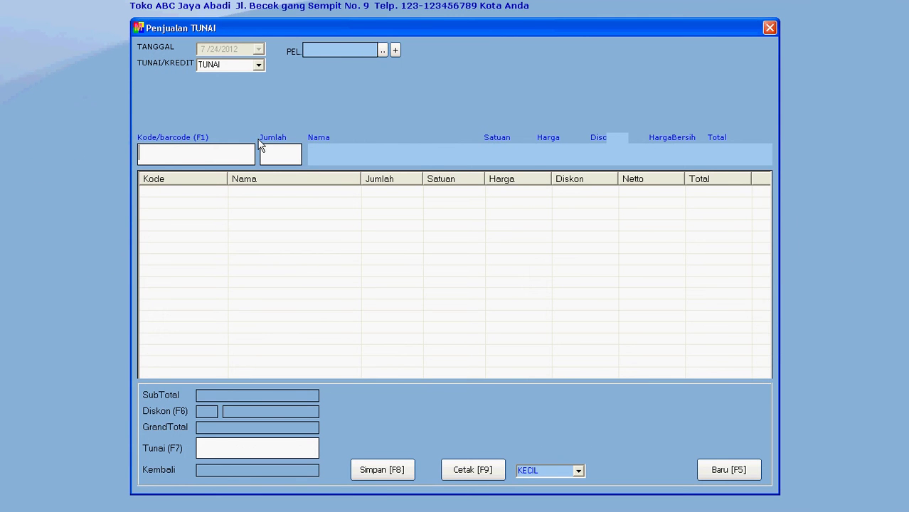
pyautogui.click(382, 50)
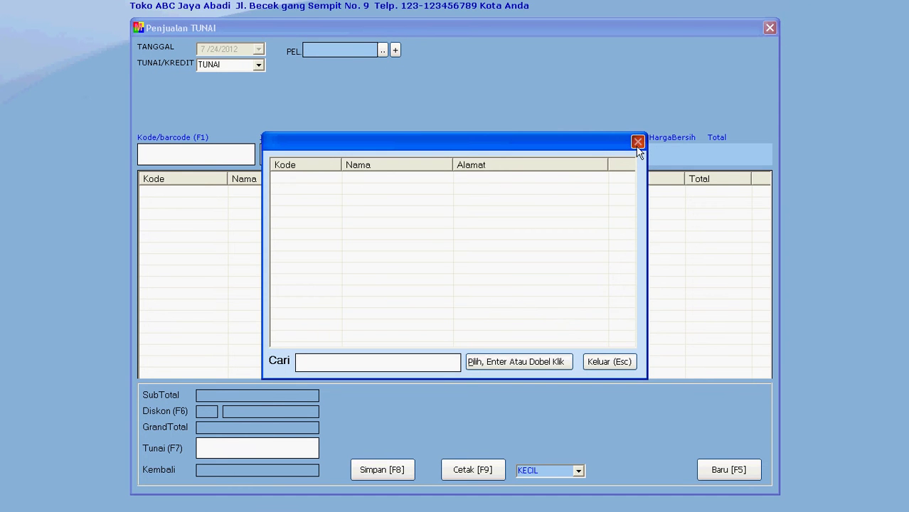
pyautogui.click(637, 142)
# Add a new customer with an auto-generated code, entering name, address and phone, and save it.
pyautogui.click(396, 52)
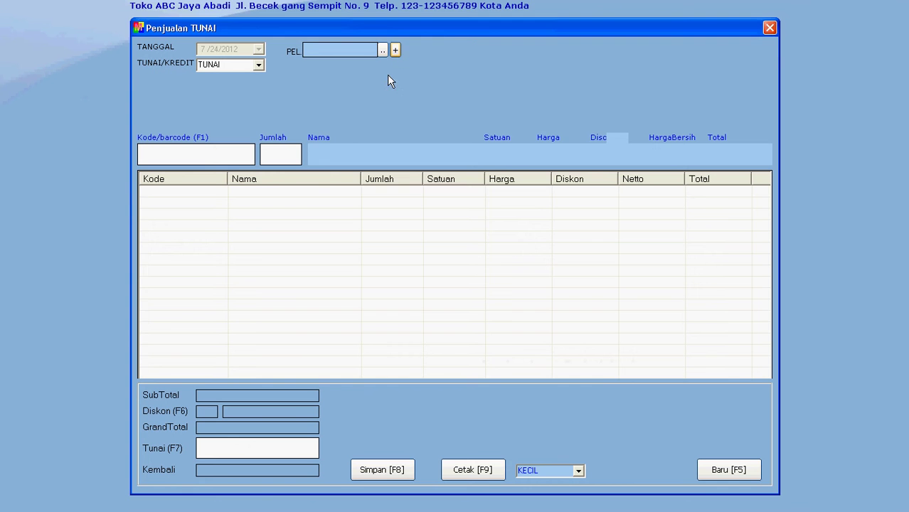
pyautogui.click(505, 174)
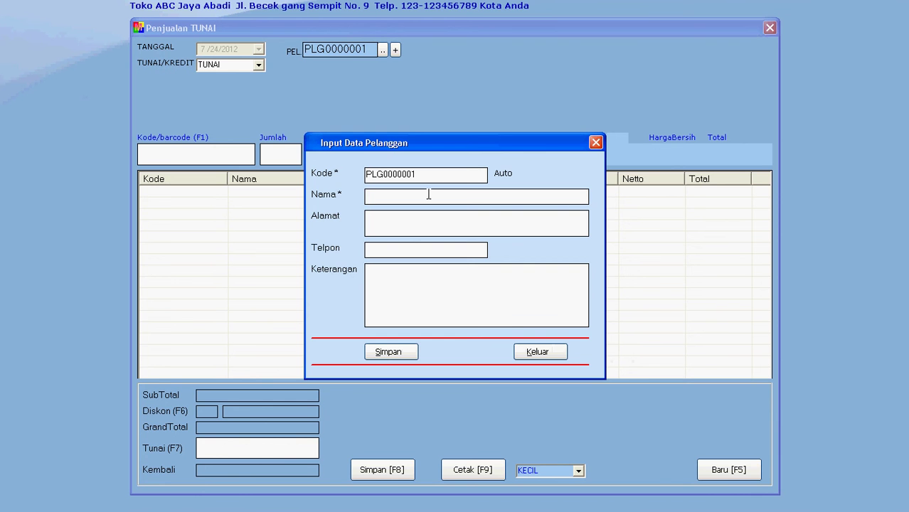
pyautogui.write('Sandra Dewi')
pyautogui.press('Tab')
pyautogui.write('Jakarta')
pyautogui.press('Home')
pyautogui.write('Jl. Ber')
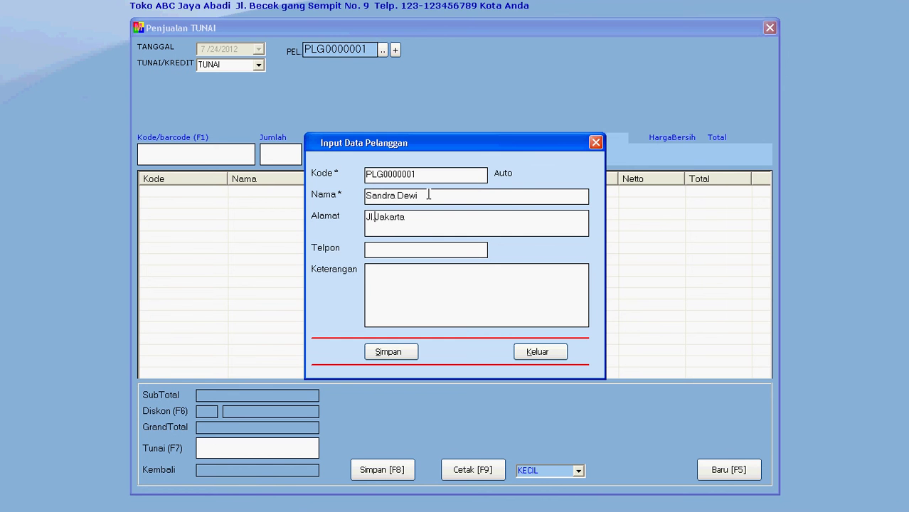
pyautogui.write('liku-liku')
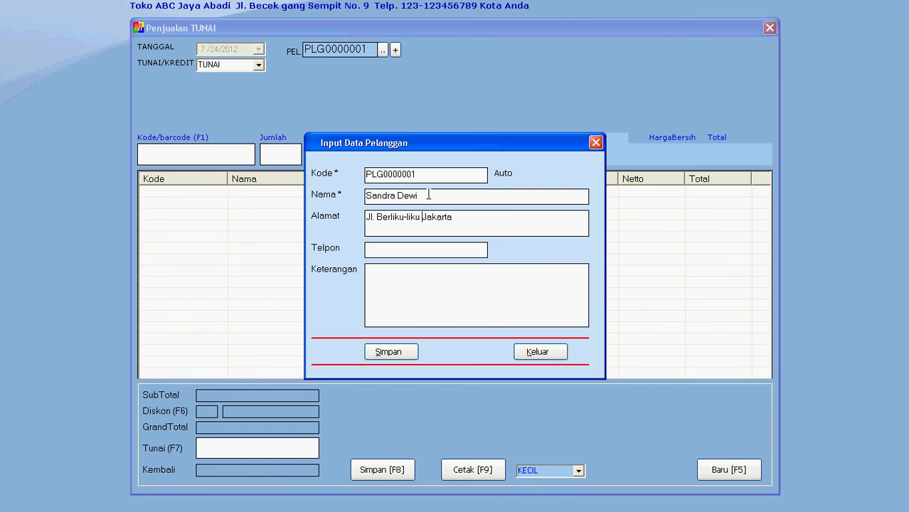
pyautogui.press('Tab')
pyautogui.write('021-00000000')
pyautogui.click(404, 352)
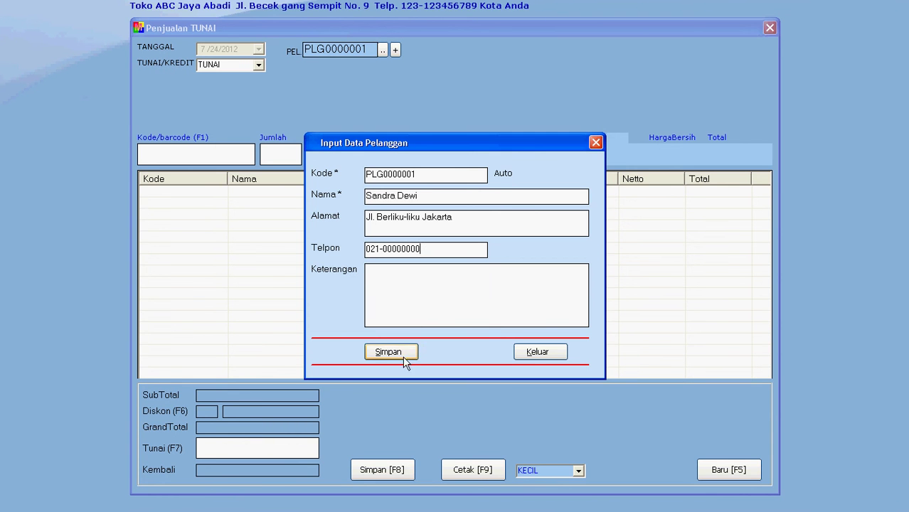
pyautogui.click(463, 279)
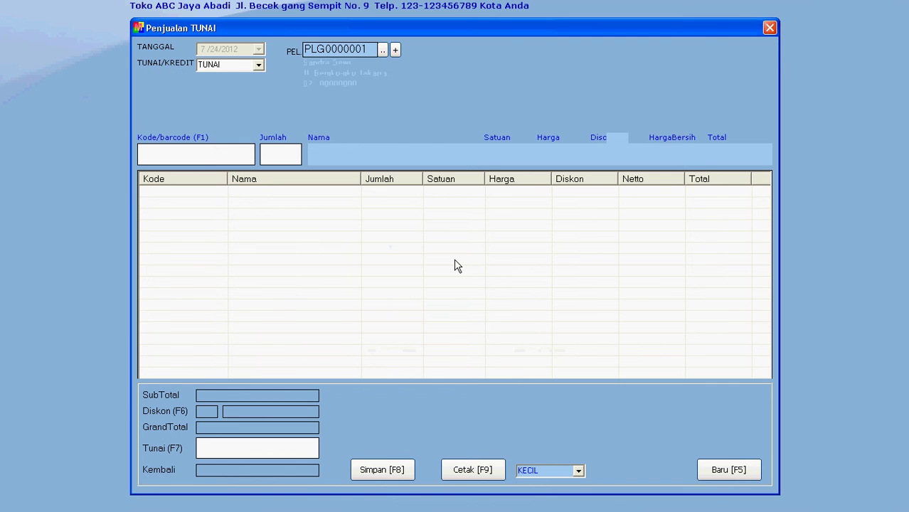
pyautogui.write('8992222091923')
pyautogui.press('Return')
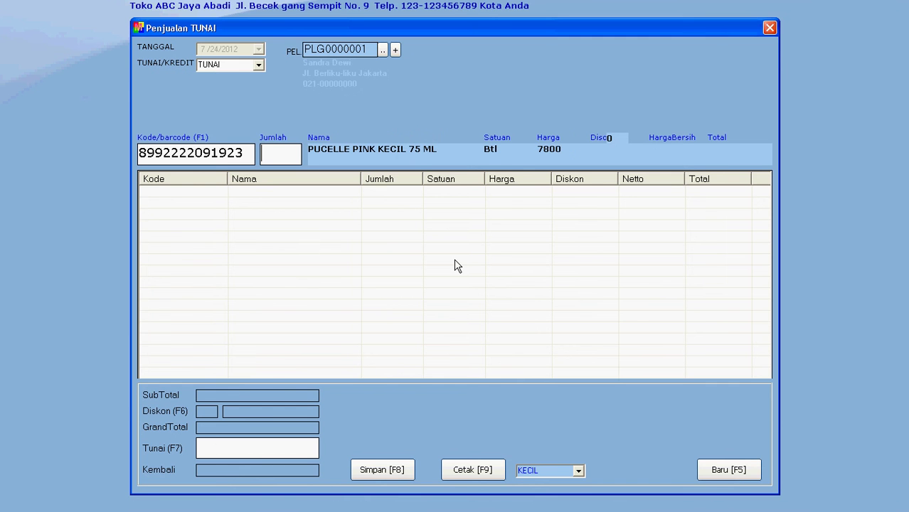
pyautogui.write('4')
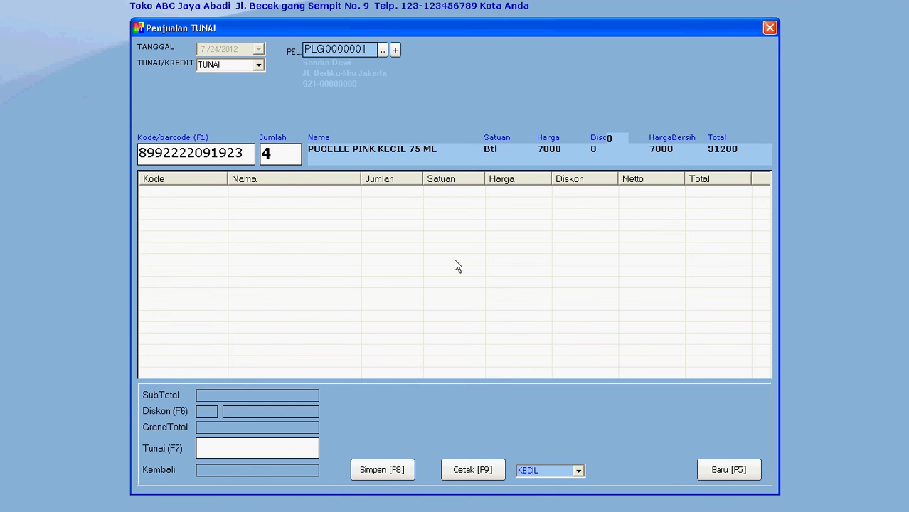
pyautogui.press('Return')
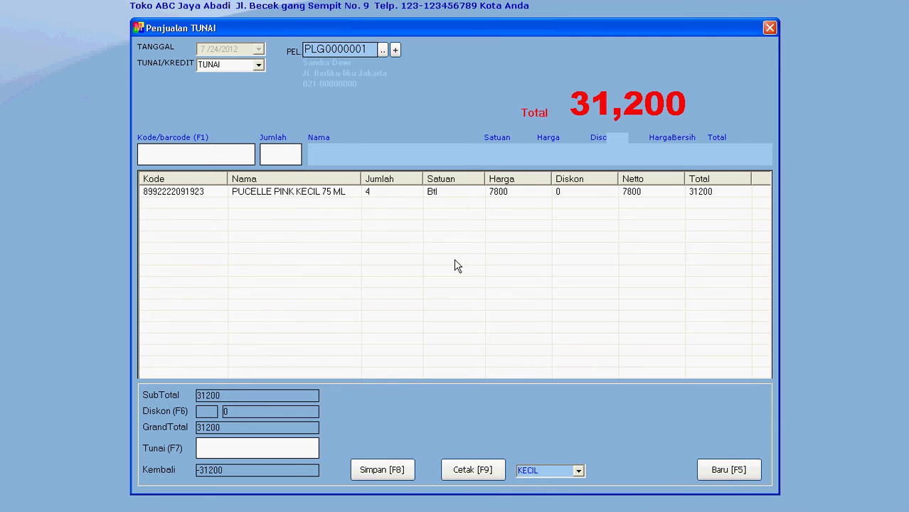
pyautogui.write('8992832601031')
pyautogui.press('Return')
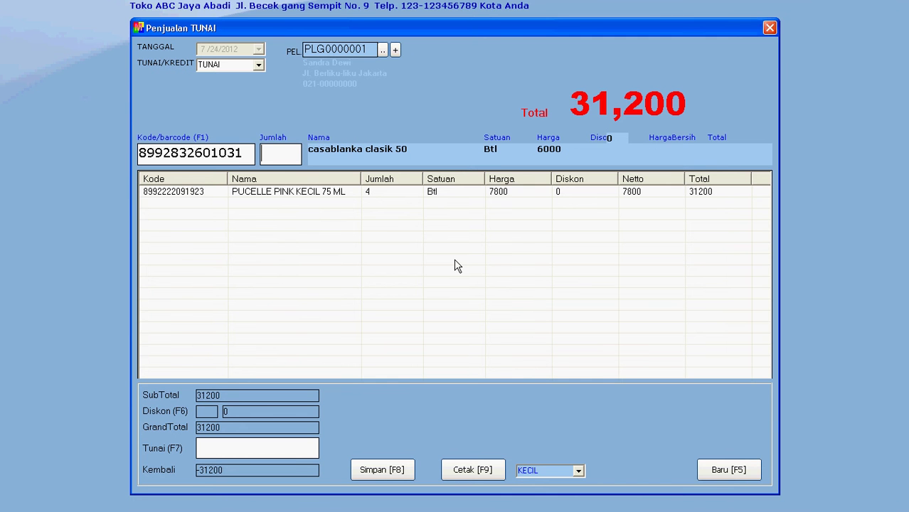
pyautogui.write('2')
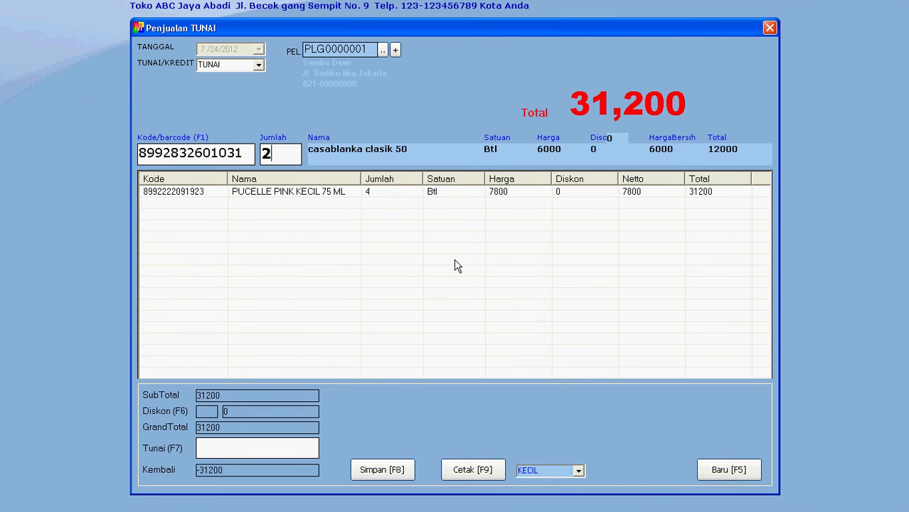
pyautogui.press('Return')
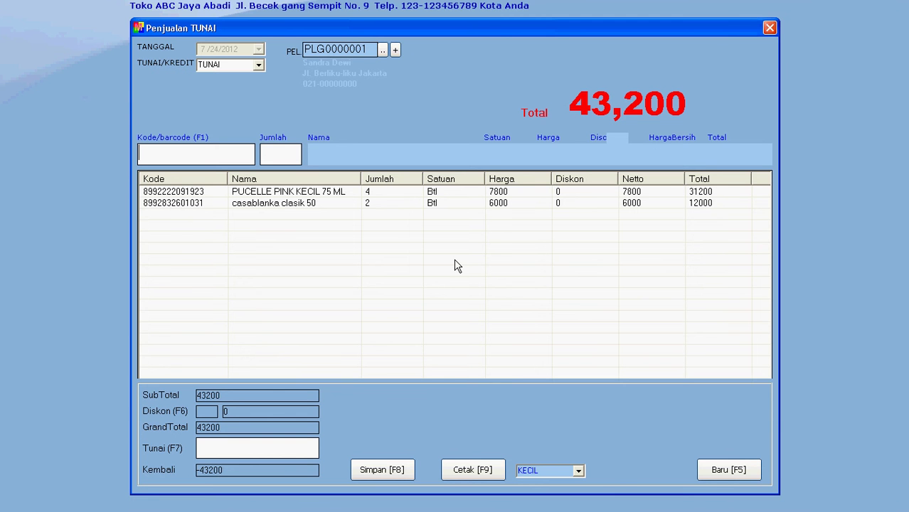
pyautogui.write('8992003782354')
pyautogui.press('Return')
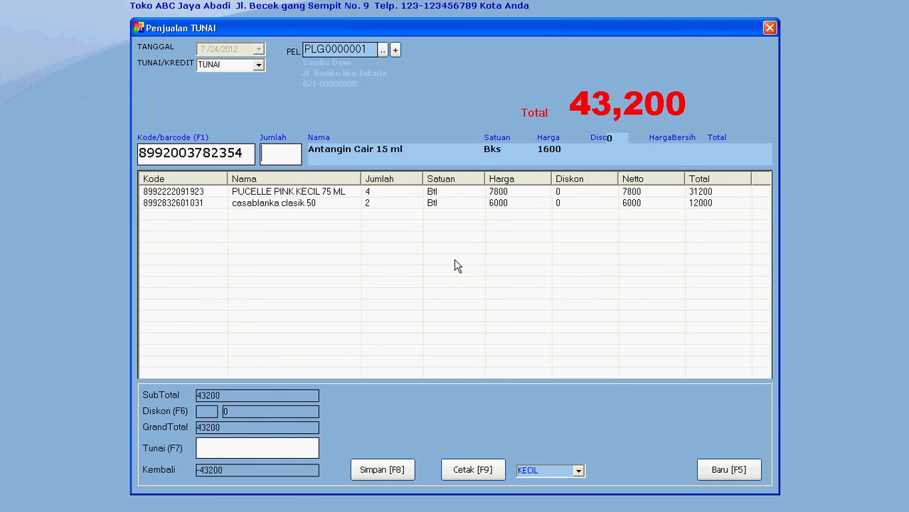
pyautogui.write('7')
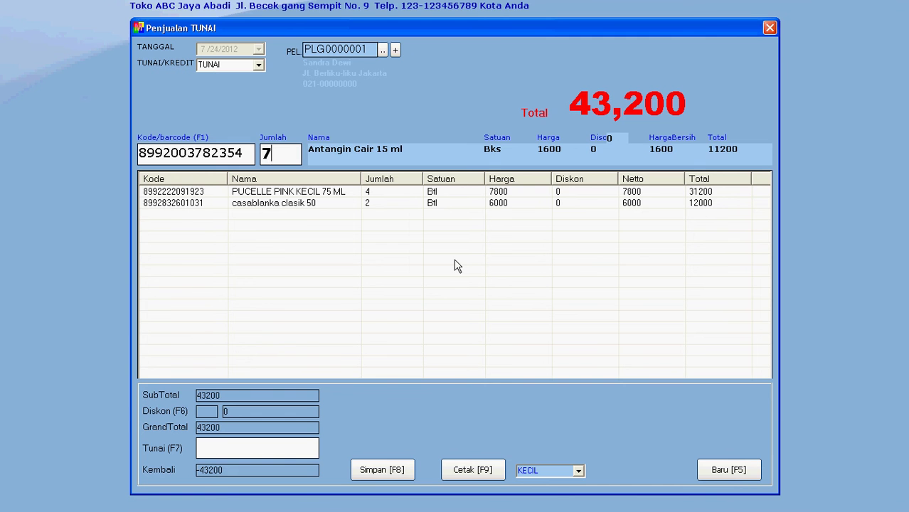
pyautogui.press('Return')
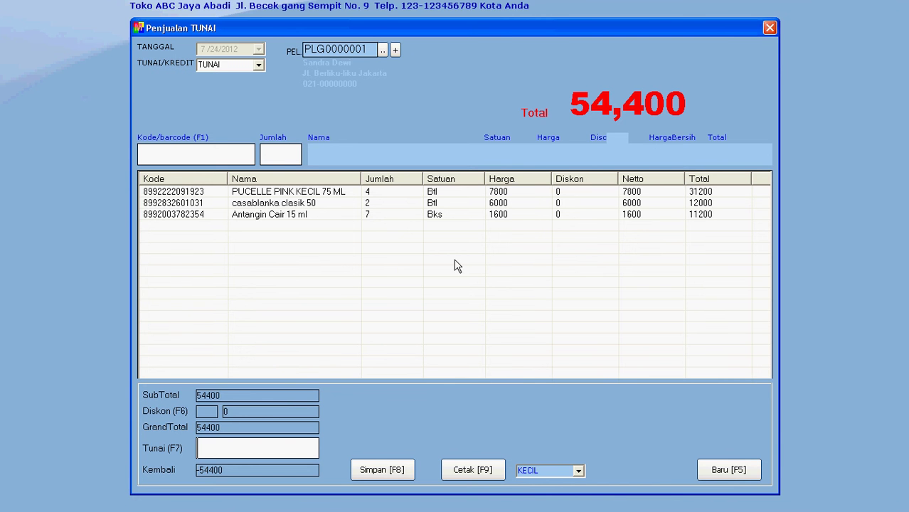
pyautogui.write('60000')
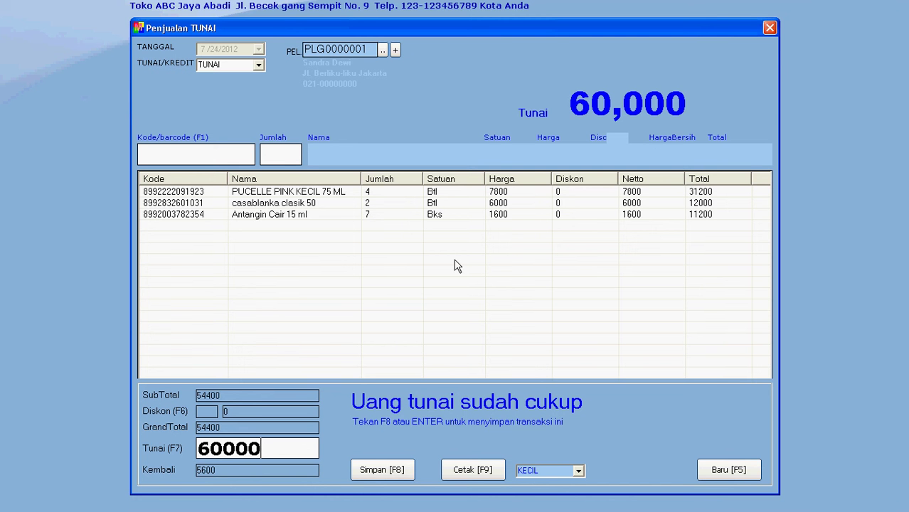
pyautogui.press('Return')
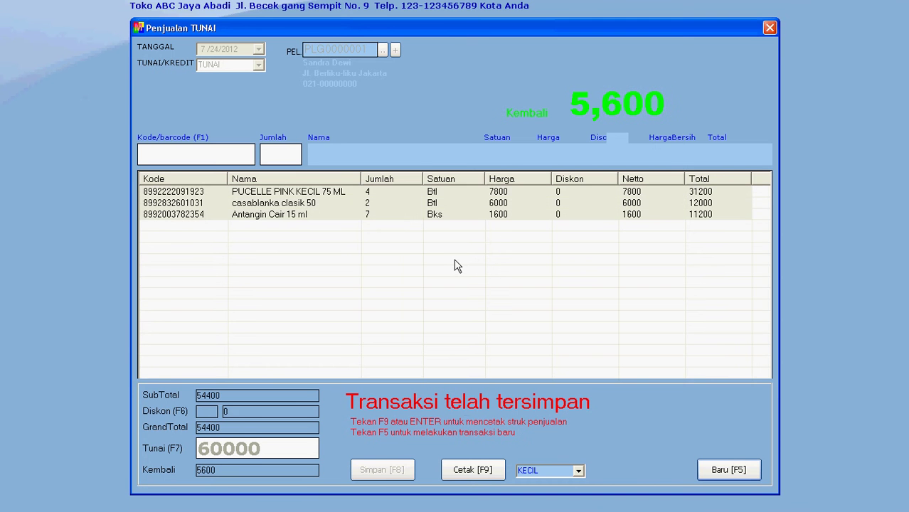
# Print the sale's receipt to OneNote, view it maximized, then close OneNote.
pyautogui.press('F9')
pyautogui.press('super')
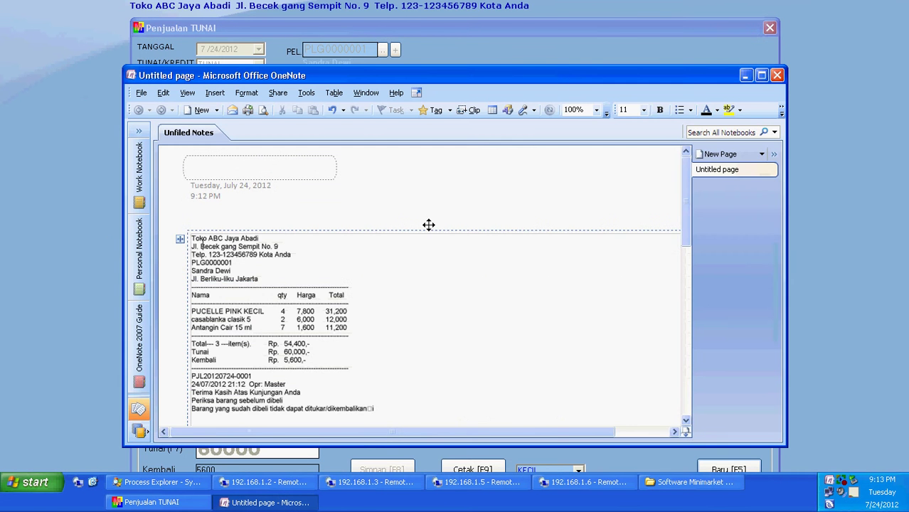
pyautogui.click(761, 75)
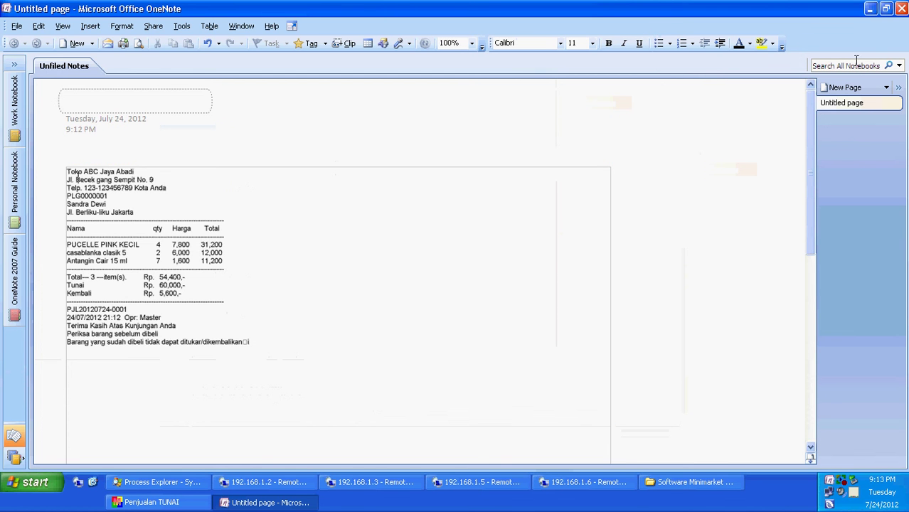
pyautogui.click(903, 10)
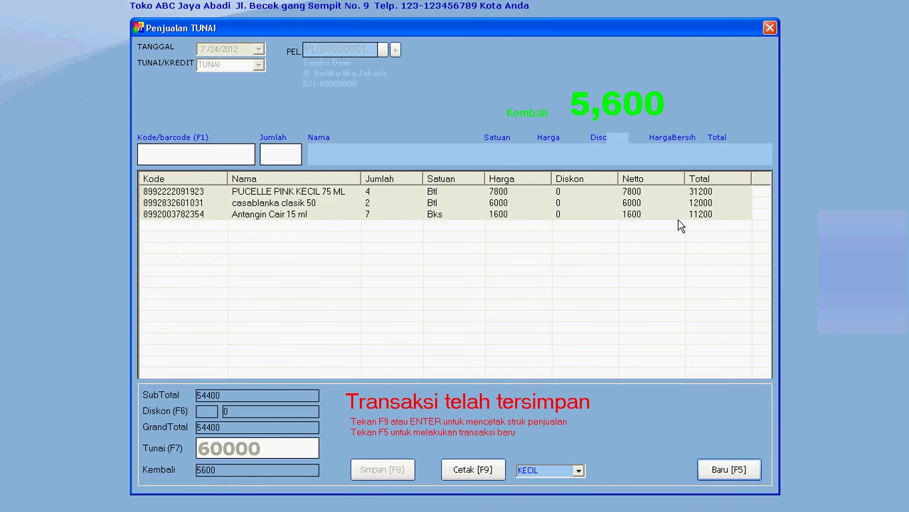
# Start a blank sale, close the sales form, and view Laporan Penjualan and Grafik Omzet Penjualan.
pyautogui.press('F5')
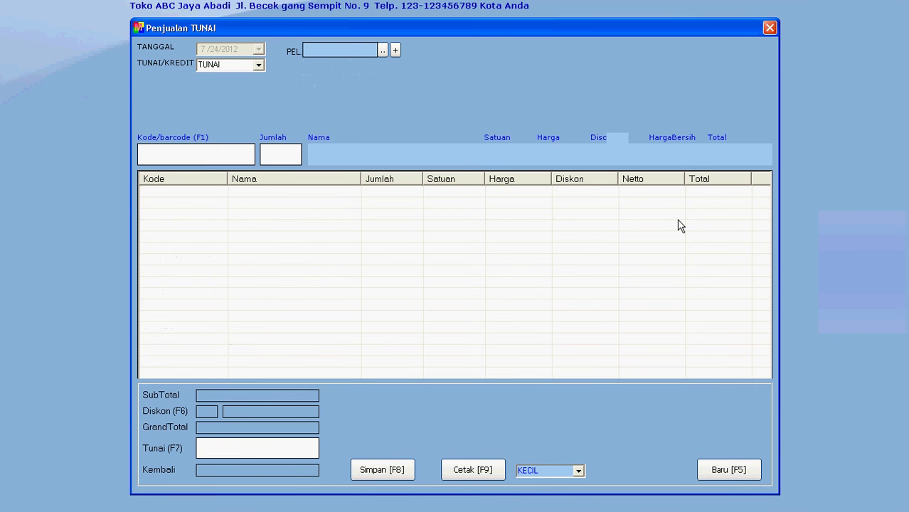
pyautogui.click(771, 28)
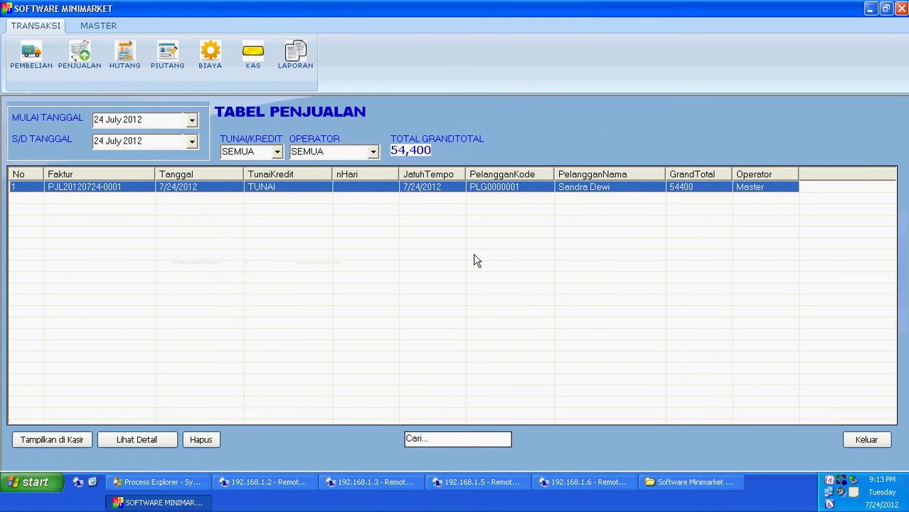
pyautogui.click(297, 58)
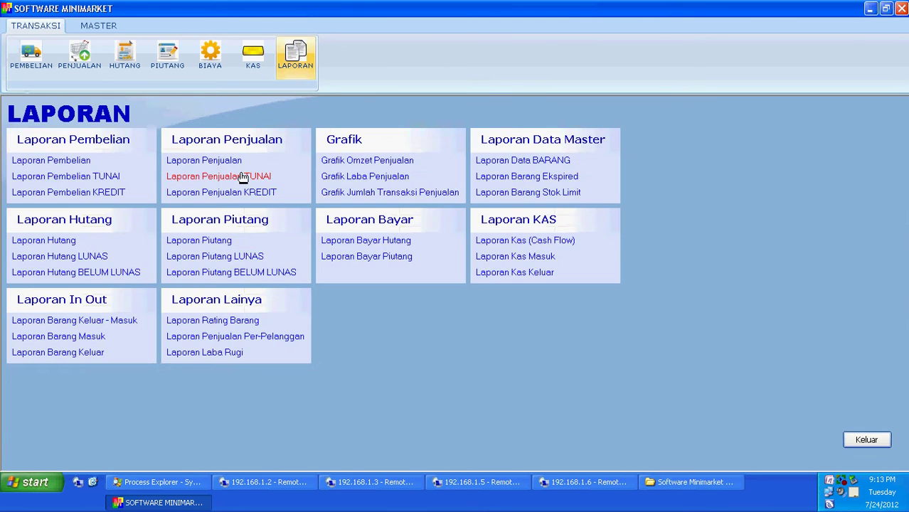
pyautogui.click(229, 163)
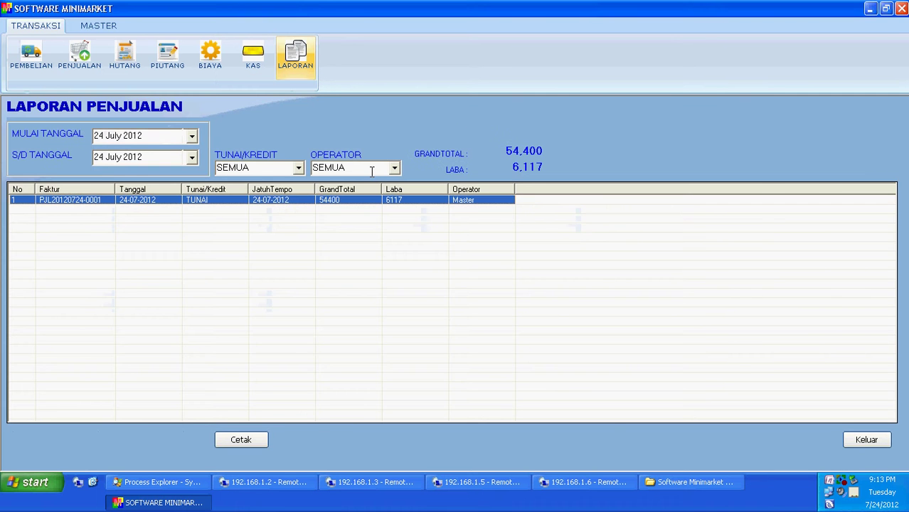
pyautogui.click(295, 56)
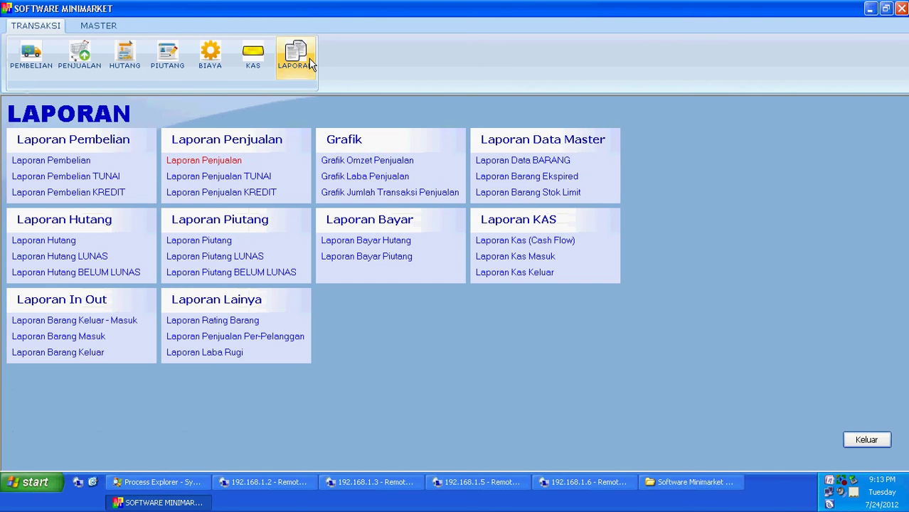
pyautogui.click(391, 164)
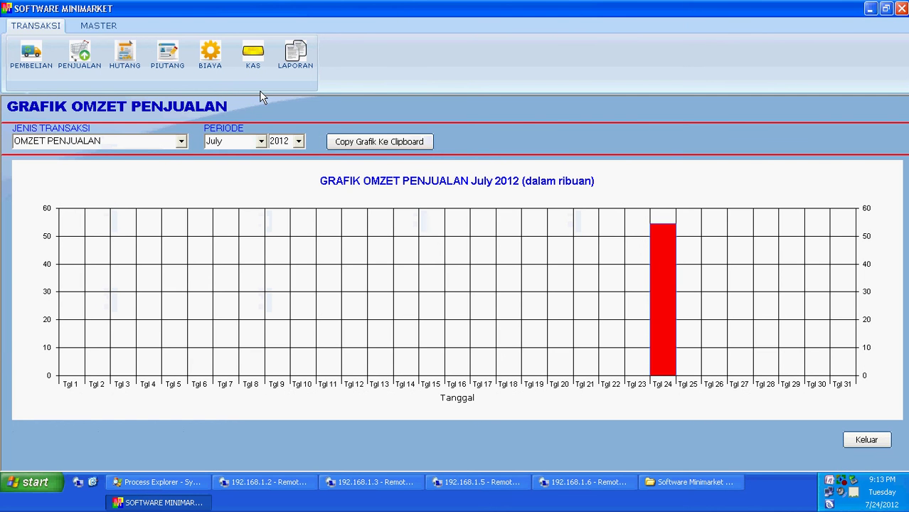
# View the Laporan Kas cash flow report and KAS records showing the 54,400 income, then close them.
pyautogui.click(292, 64)
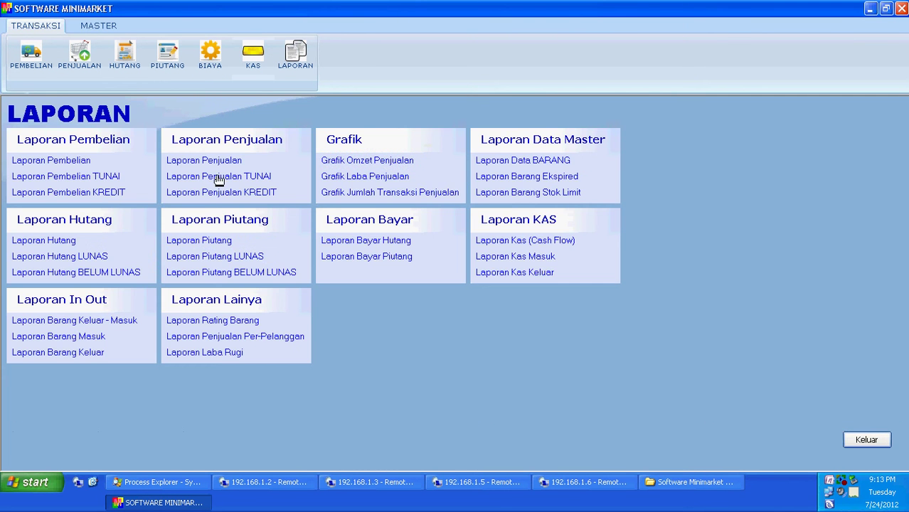
pyautogui.click(485, 245)
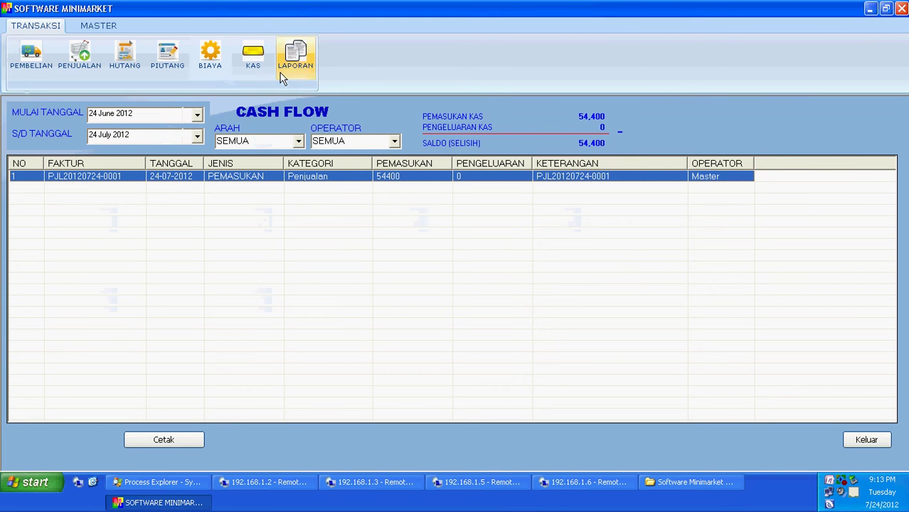
pyautogui.click(294, 61)
pyautogui.click(253, 64)
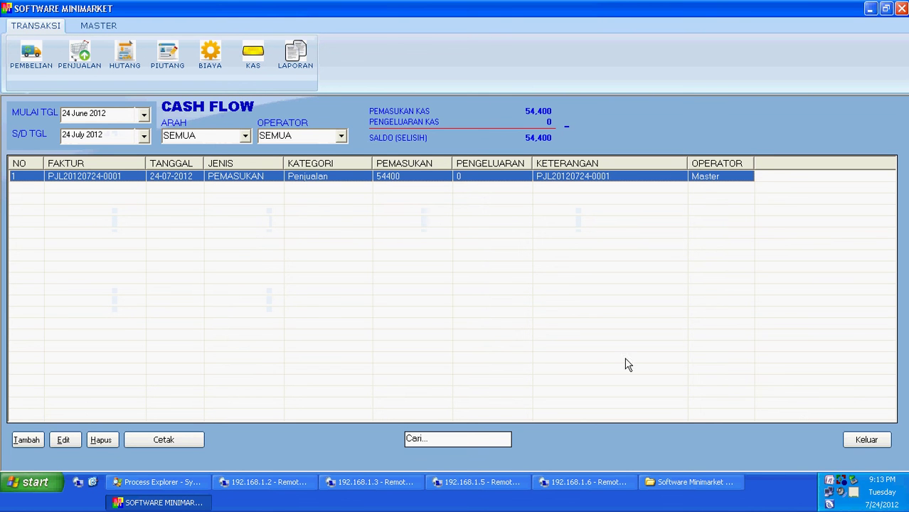
pyautogui.click(863, 442)
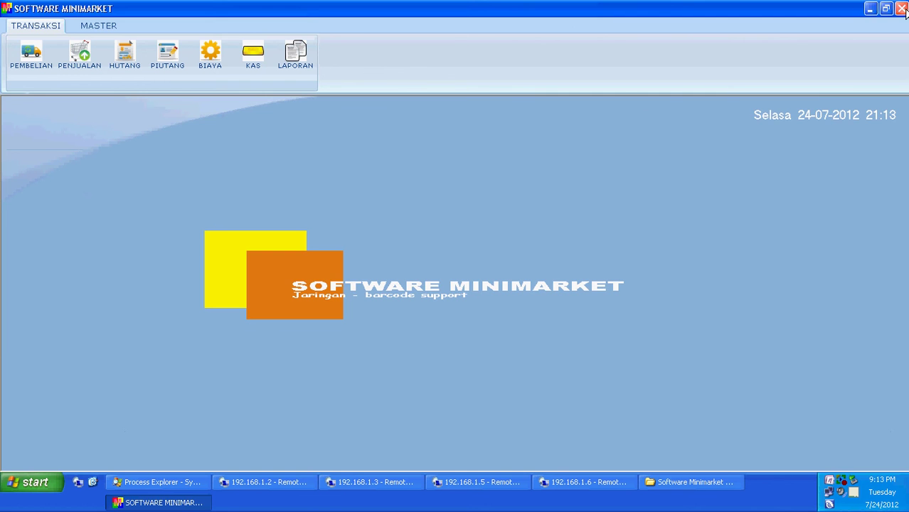
pyautogui.click(902, 9)
# Quit Software Minimarket and return to the drive list on the 192.168.1.6 remote desktop.
pyautogui.click(409, 293)
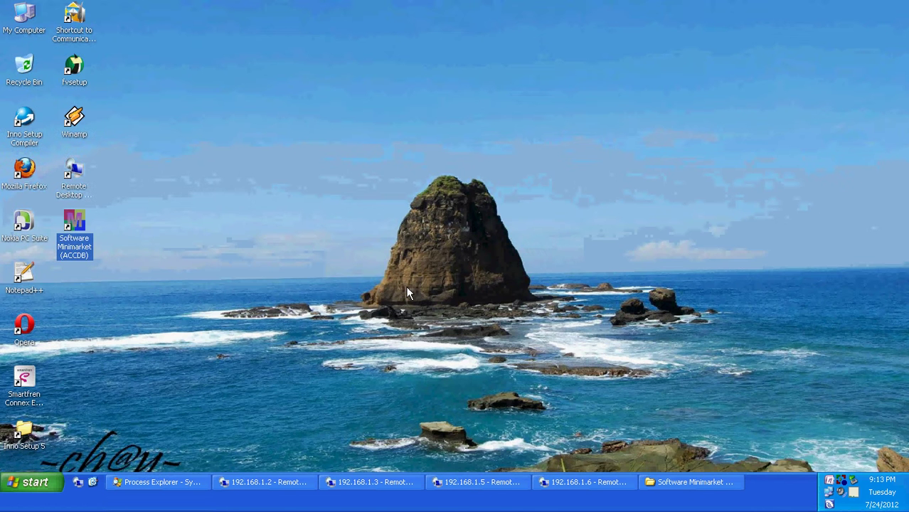
pyautogui.click(585, 482)
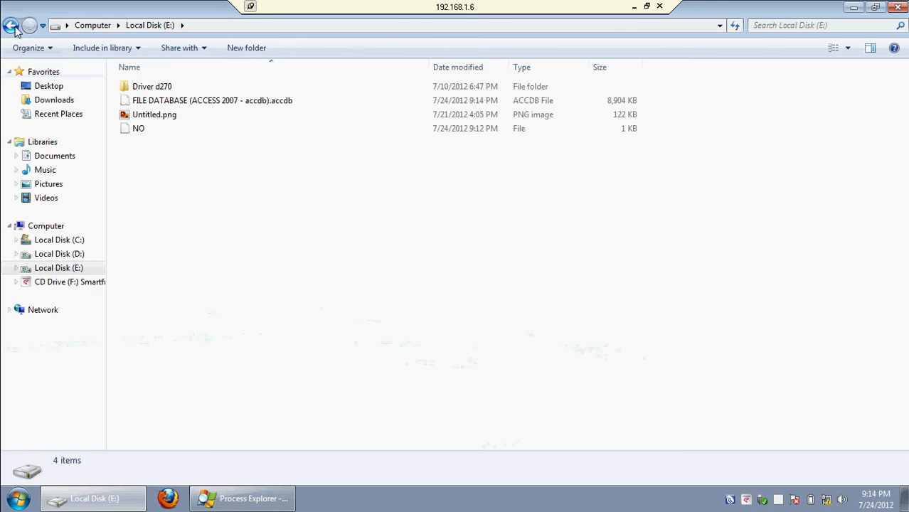
pyautogui.click(11, 25)
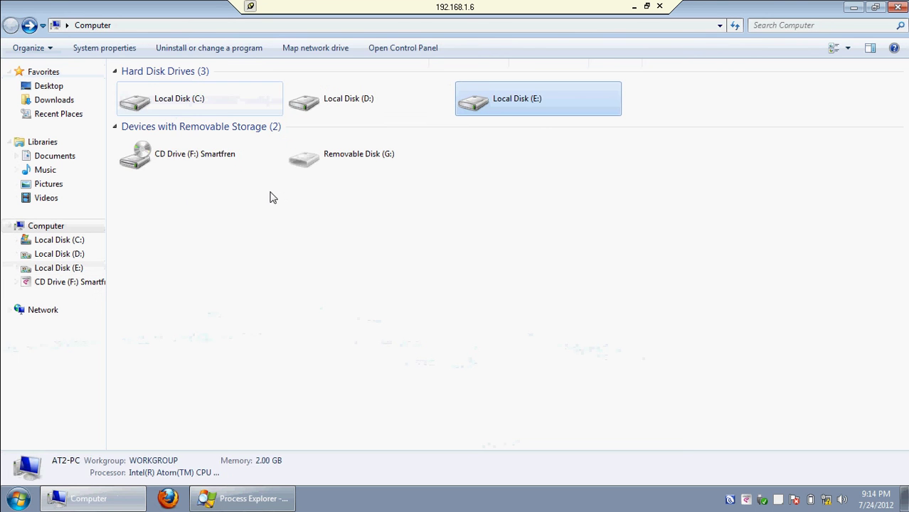
pyautogui.rightClick(521, 111)
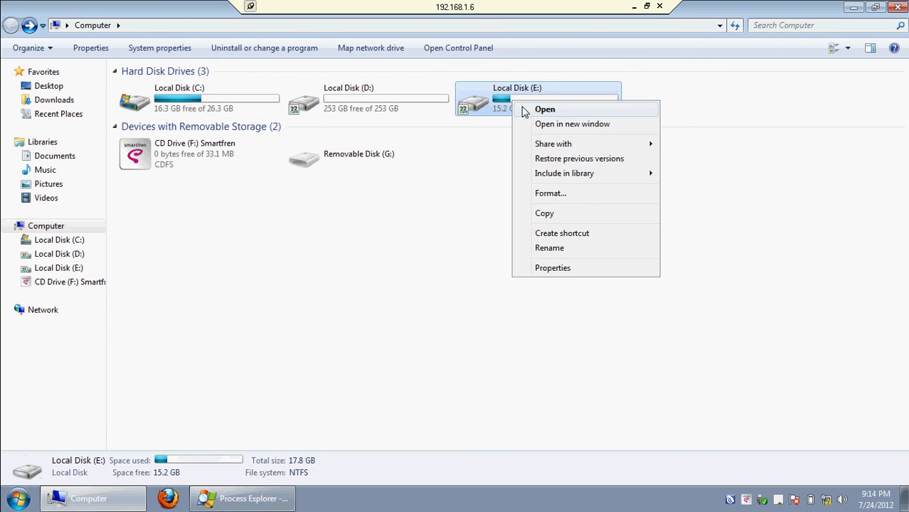
pyautogui.click(414, 235)
# Open a maximized Computer window, go to Network, and open Network and Sharing Center.
pyautogui.press('super')
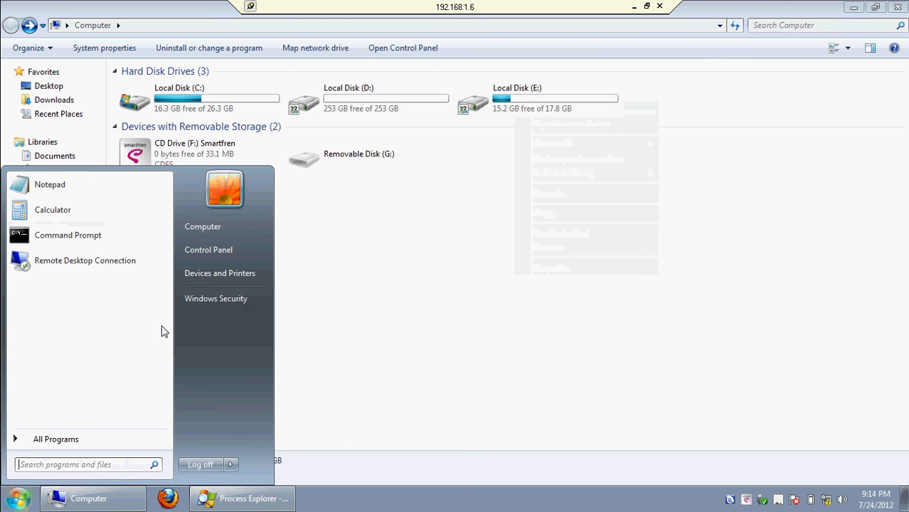
pyautogui.click(224, 228)
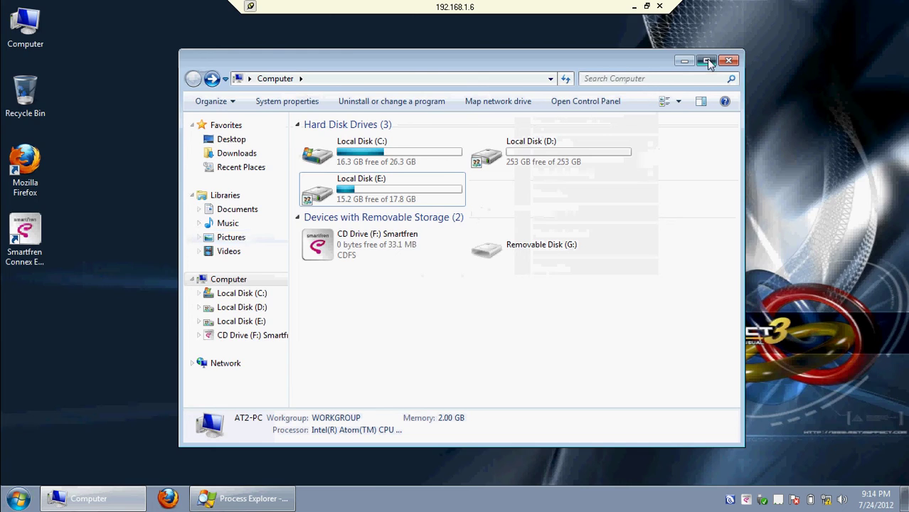
pyautogui.click(706, 60)
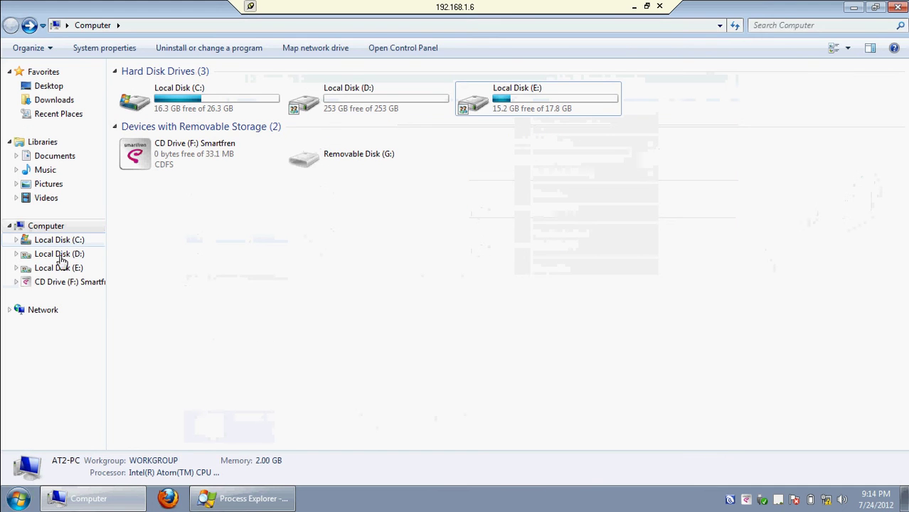
pyautogui.click(57, 310)
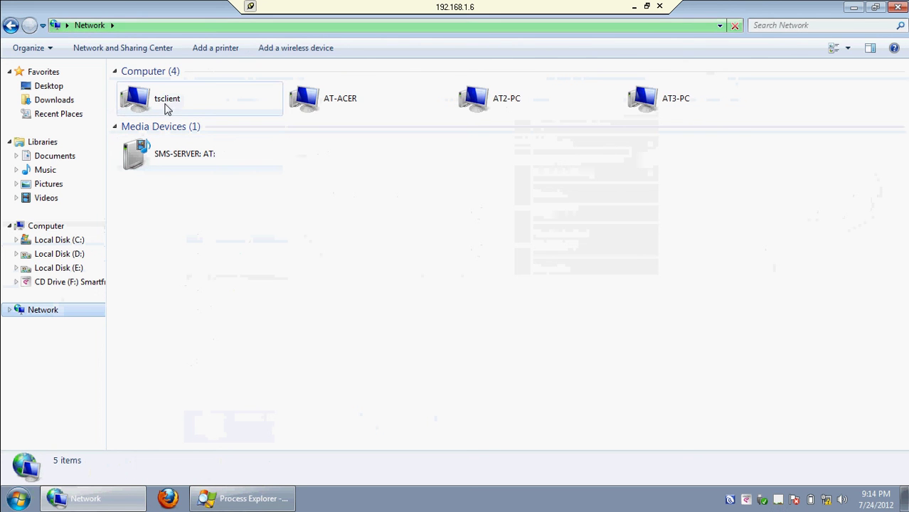
pyautogui.click(130, 50)
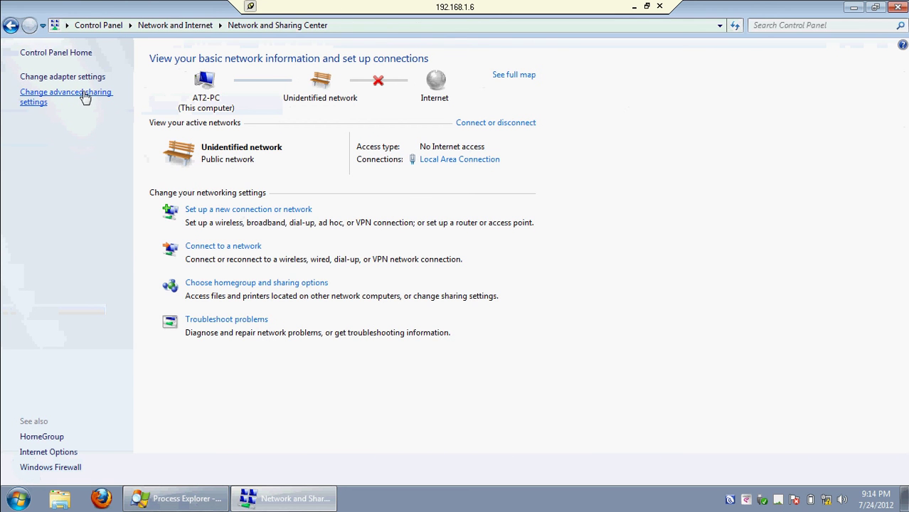
# Review the Home or Work profile's discovery, file sharing and password-protected sharing settings, then close the window.
pyautogui.click(84, 97)
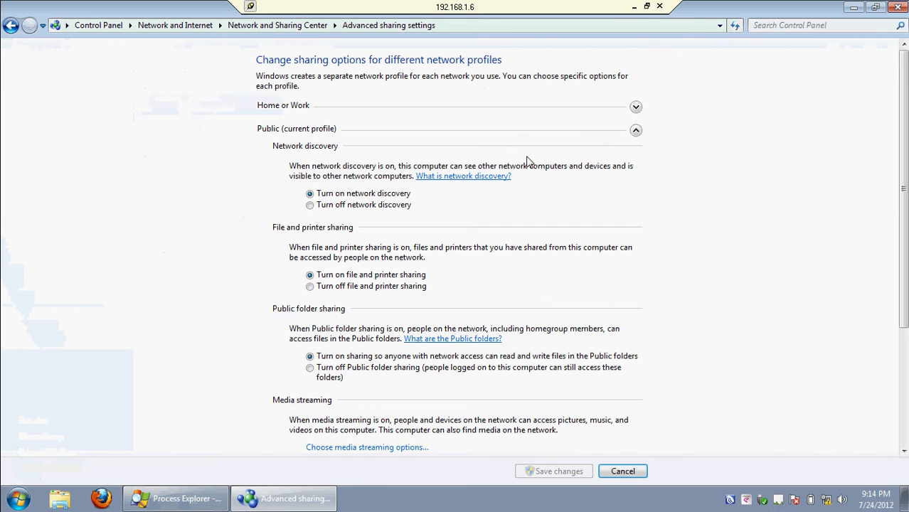
pyautogui.click(636, 107)
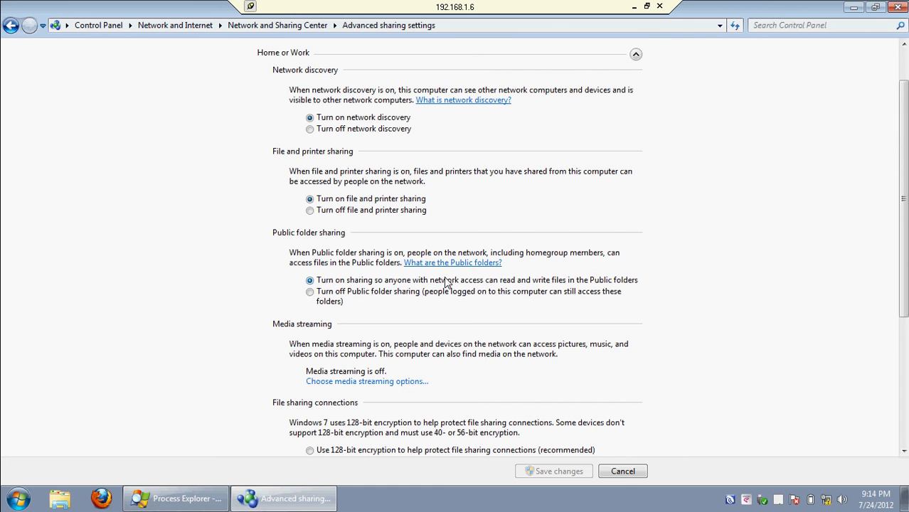
pyautogui.scroll(-1, 437, 263)
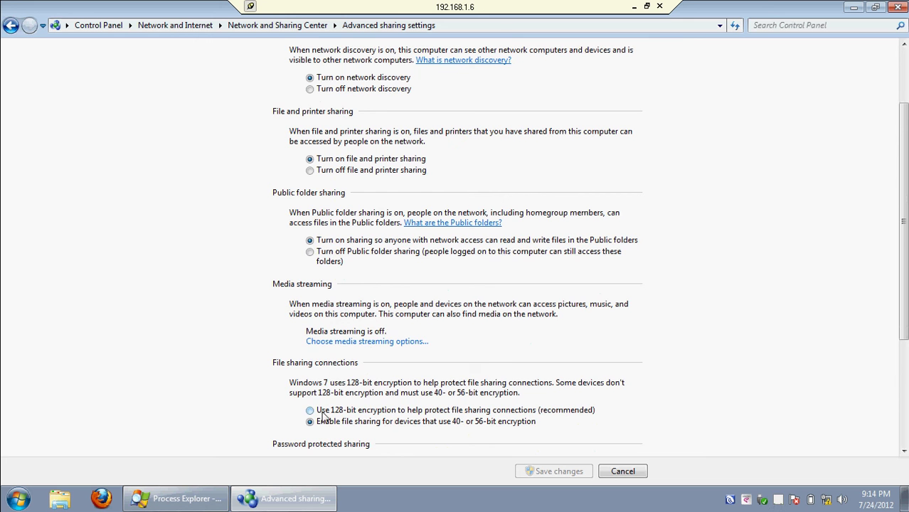
pyautogui.scroll(-1, 324, 416)
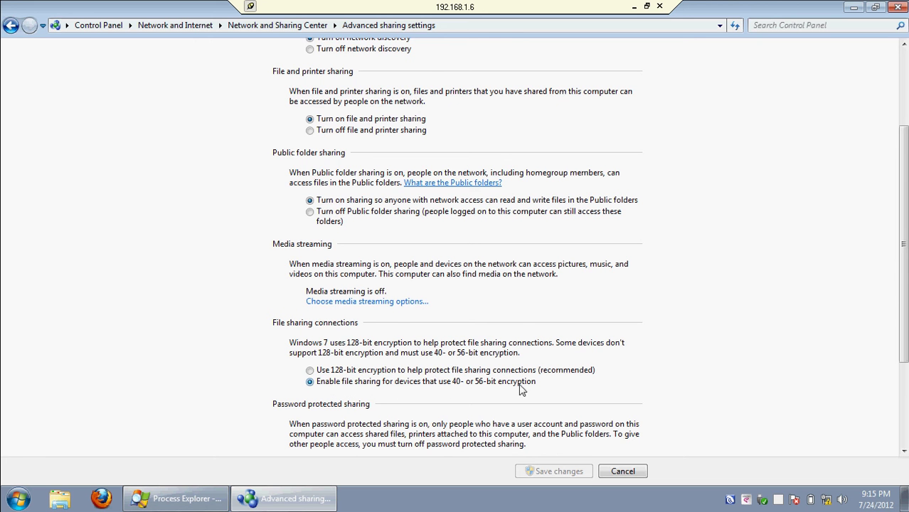
pyautogui.moveTo(904, 284); pyautogui.dragTo(903, 367)
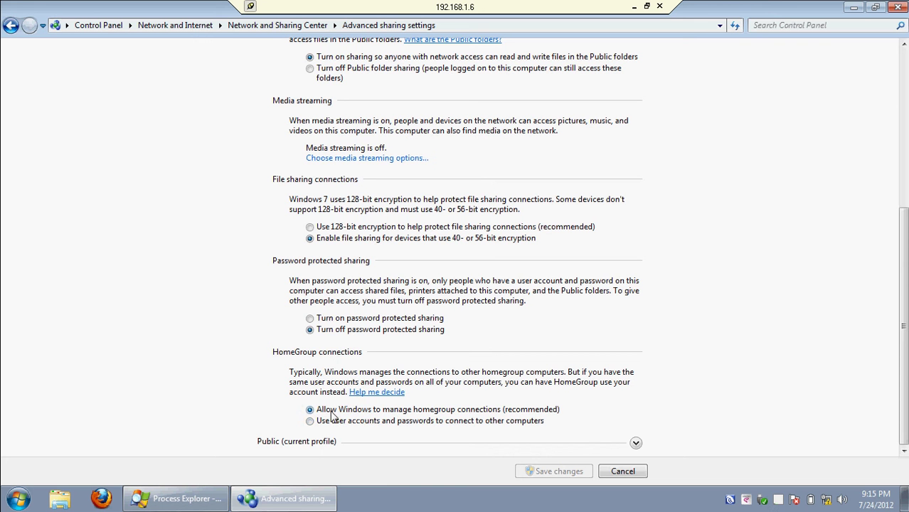
pyautogui.moveTo(896, 369); pyautogui.dragTo(896, 200)
pyautogui.click(899, 6)
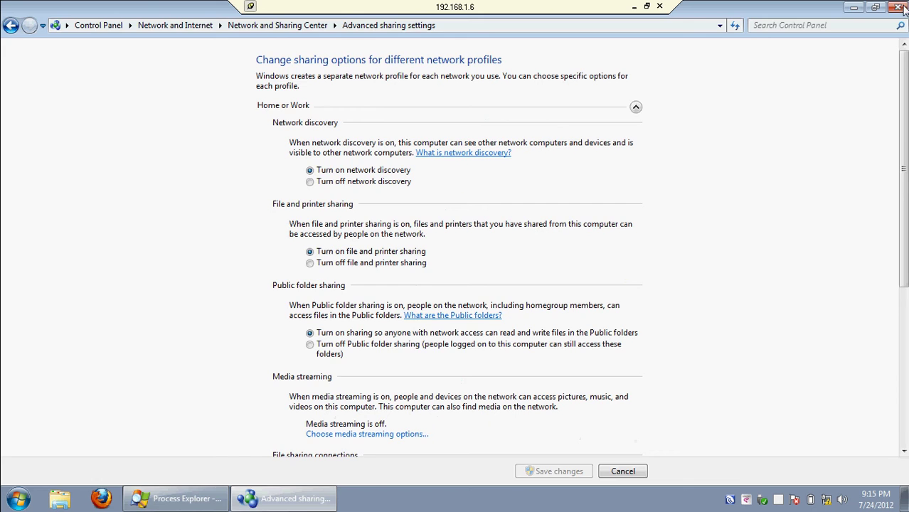
# Open the sharing properties of Local Disk (E:) from the Computer window.
pyautogui.press('super+e')
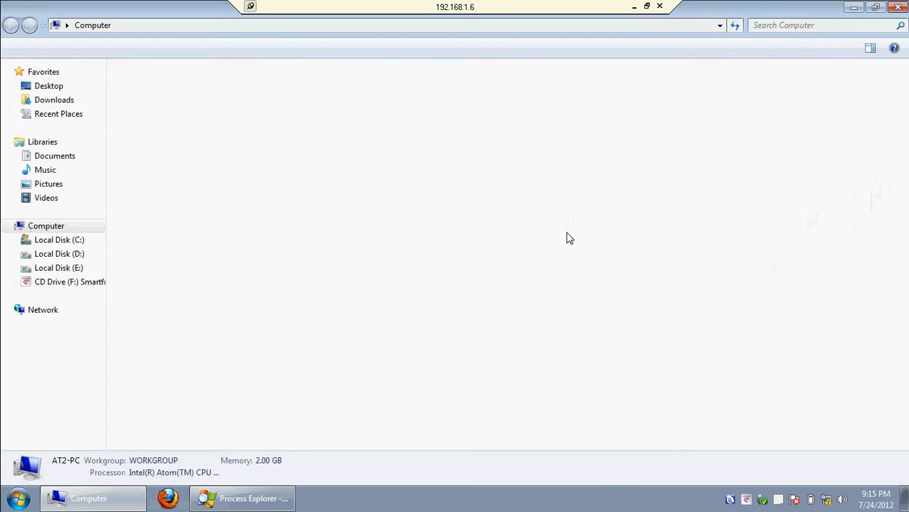
pyautogui.click(518, 108)
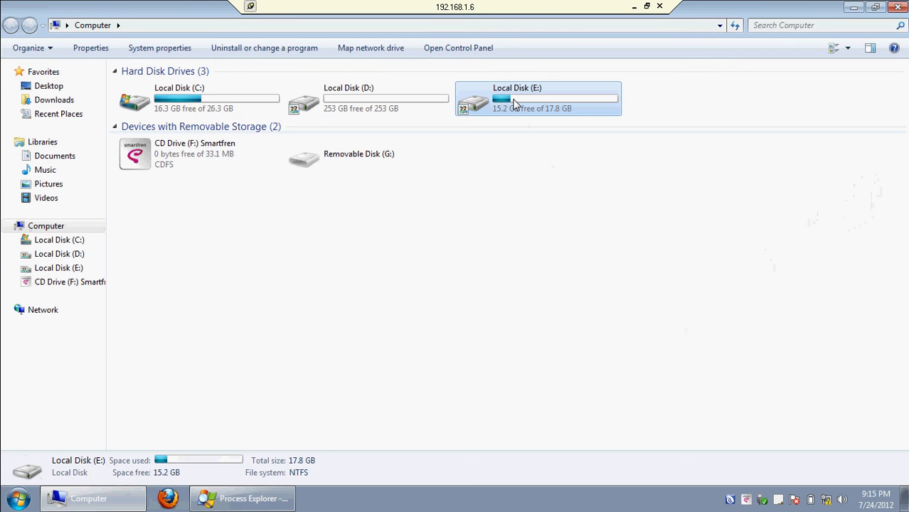
pyautogui.rightClick(513, 100)
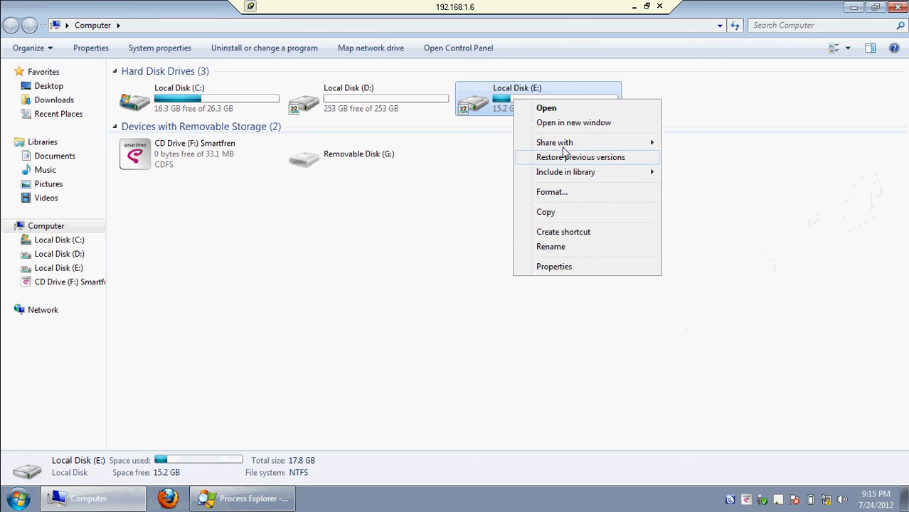
pyautogui.moveTo(565, 143)
pyautogui.click(697, 145)
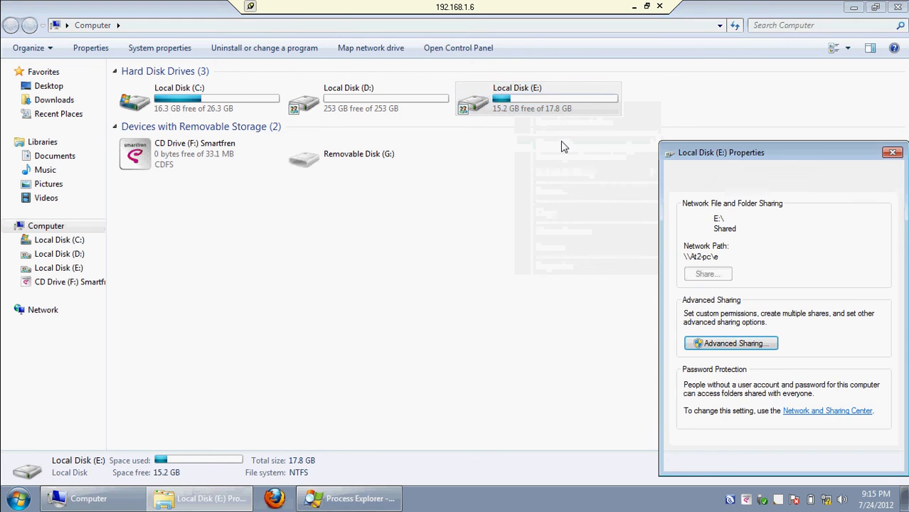
pyautogui.moveTo(722, 151); pyautogui.dragTo(432, 75)
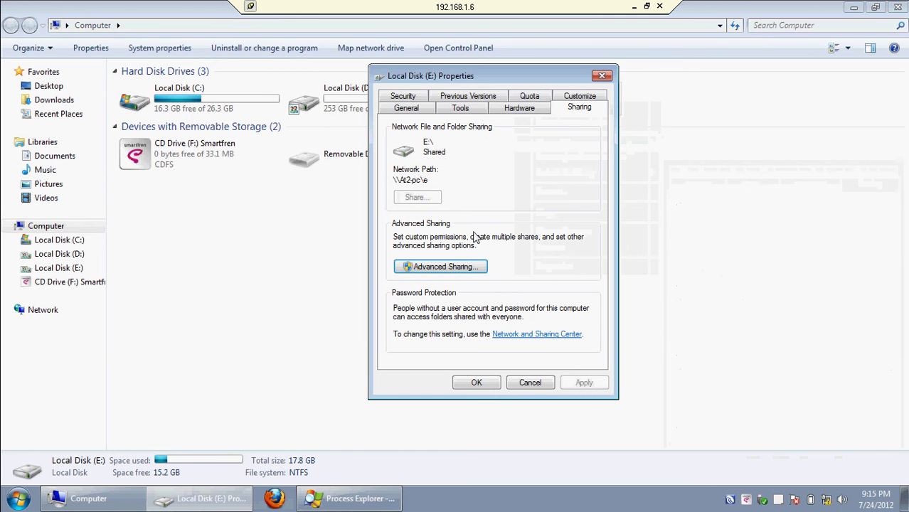
# Give Everyone Full Control on the E share through Advanced Sharing permissions and confirm.
pyautogui.click(425, 265)
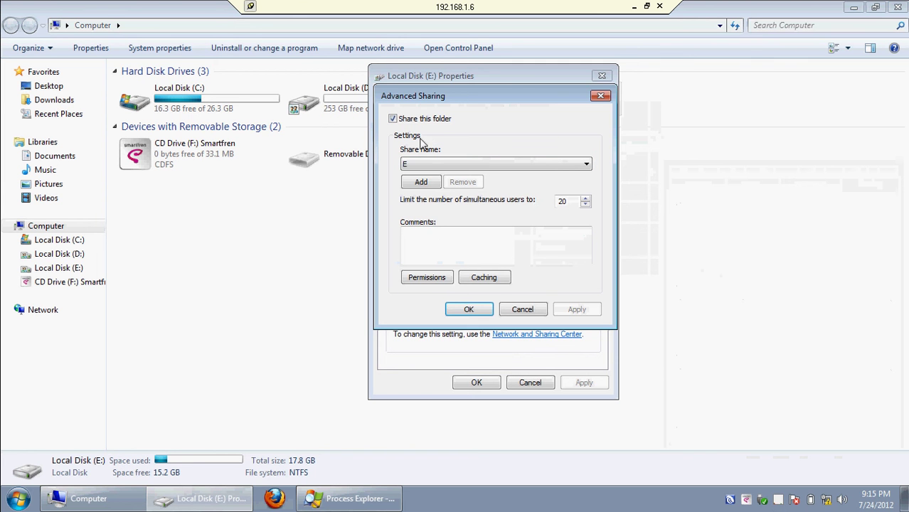
pyautogui.click(434, 282)
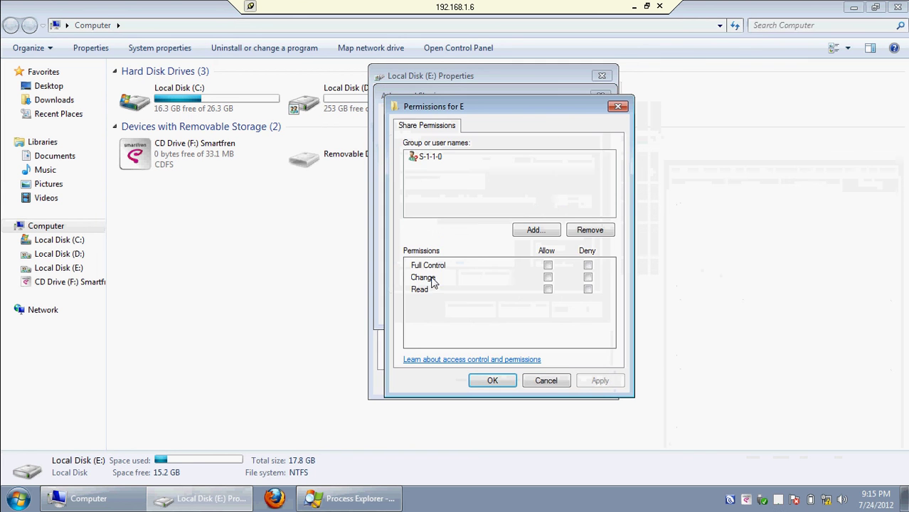
pyautogui.click(548, 277)
pyautogui.click(547, 265)
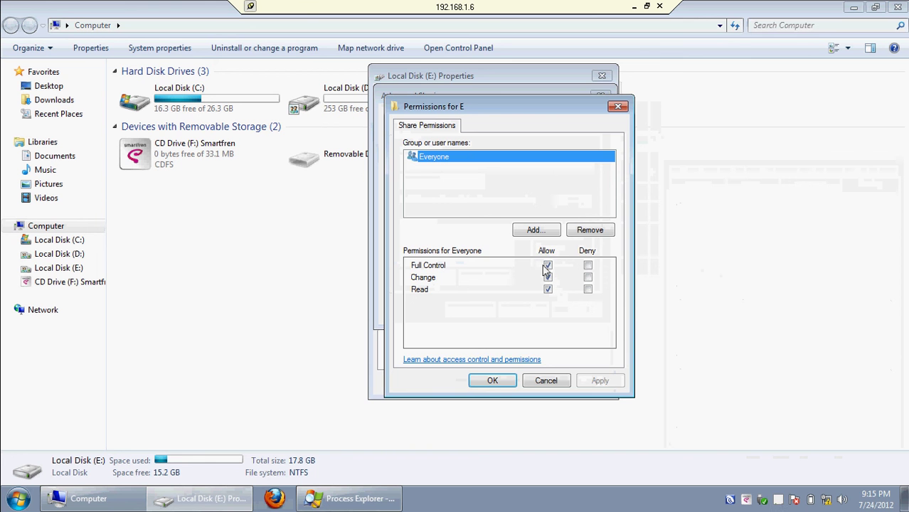
pyautogui.click(492, 381)
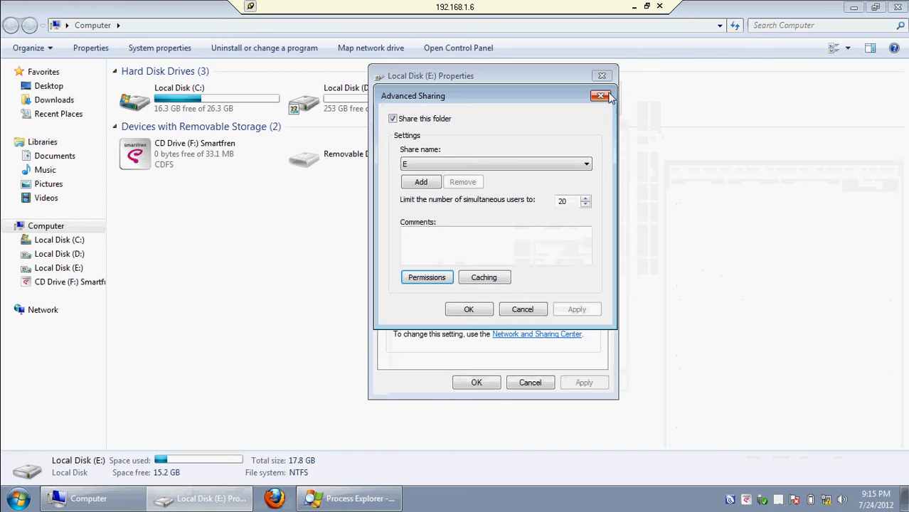
pyautogui.click(470, 307)
pyautogui.click(602, 76)
pyautogui.click(737, 132)
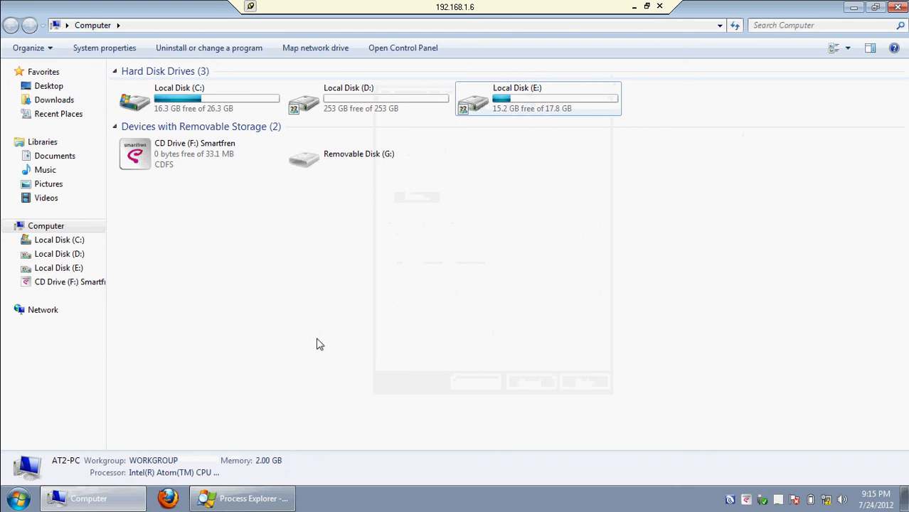
# Leave the remote session and browse My Network Places to the E share on At2-pc.
pyautogui.click(635, 6)
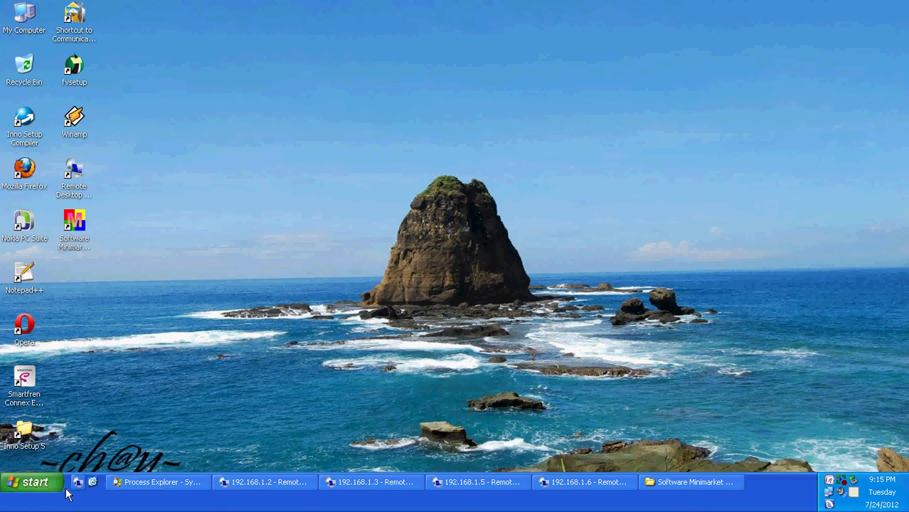
pyautogui.click(28, 483)
pyautogui.click(174, 300)
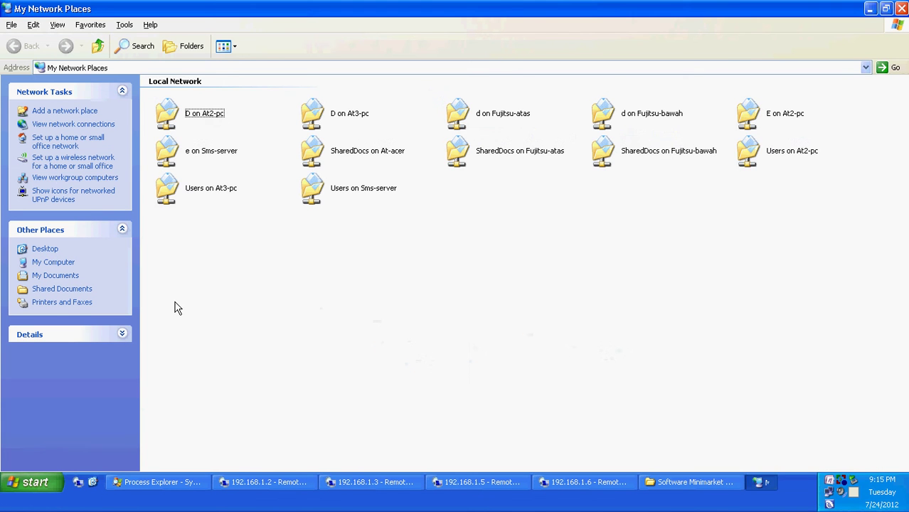
pyautogui.click(114, 177)
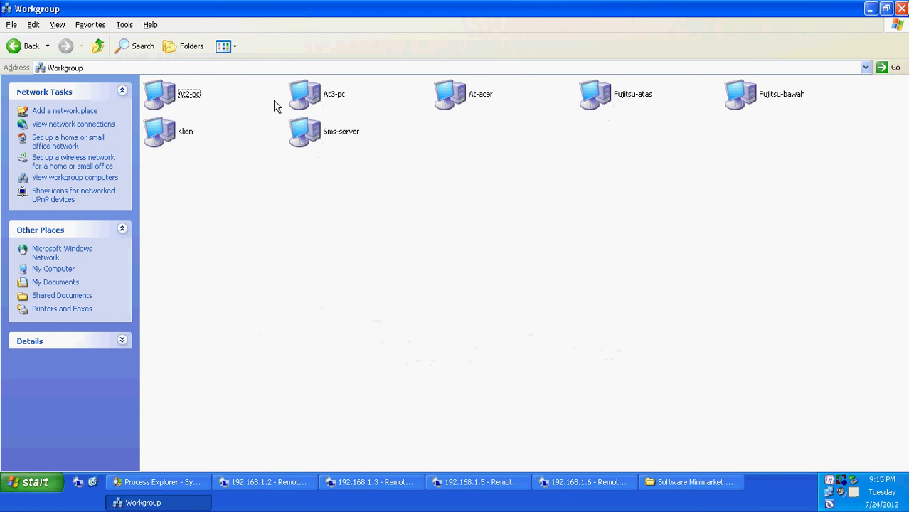
pyautogui.doubleClick(181, 103)
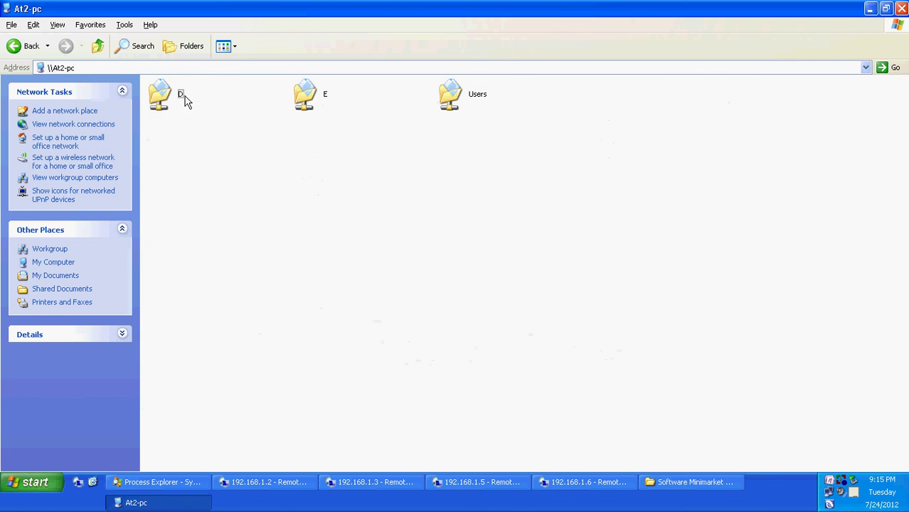
pyautogui.doubleClick(318, 100)
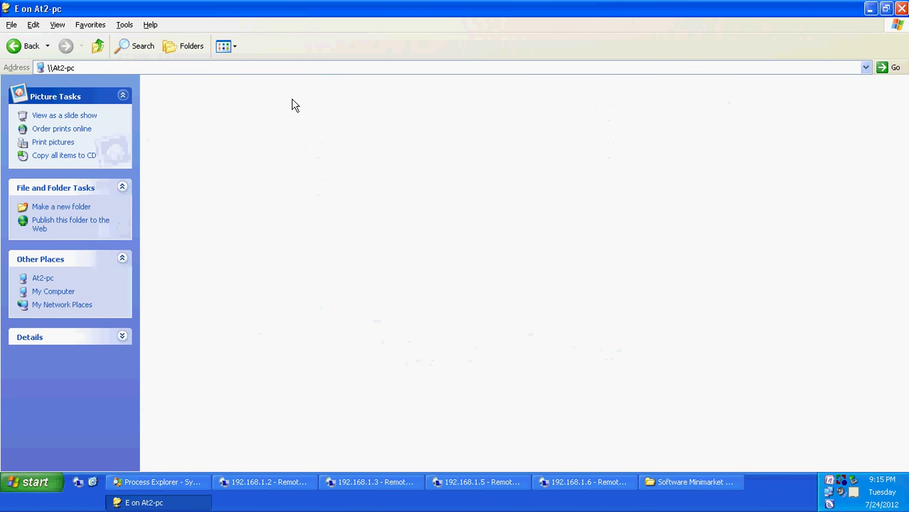
# Close the Workgroup and Software Minimarket folder windows and refresh the local desktop.
pyautogui.click(97, 46)
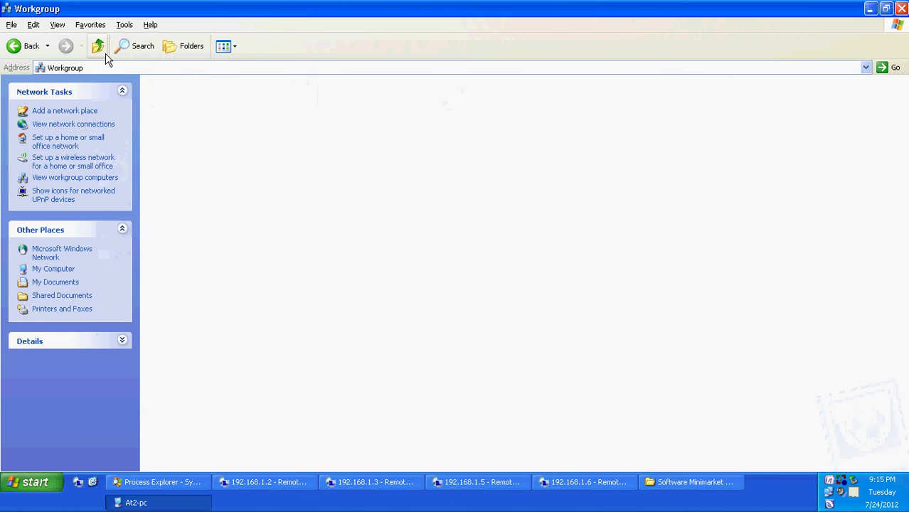
pyautogui.click(901, 10)
pyautogui.rightClick(423, 178)
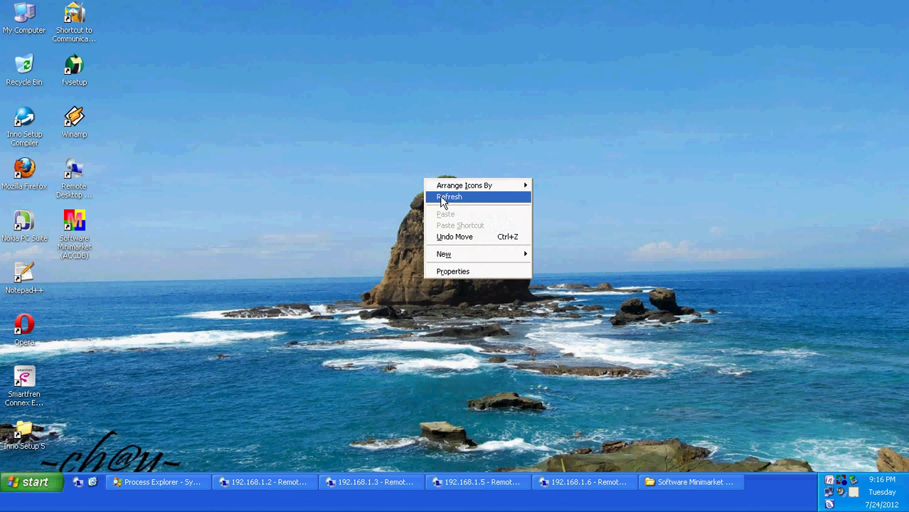
pyautogui.click(441, 197)
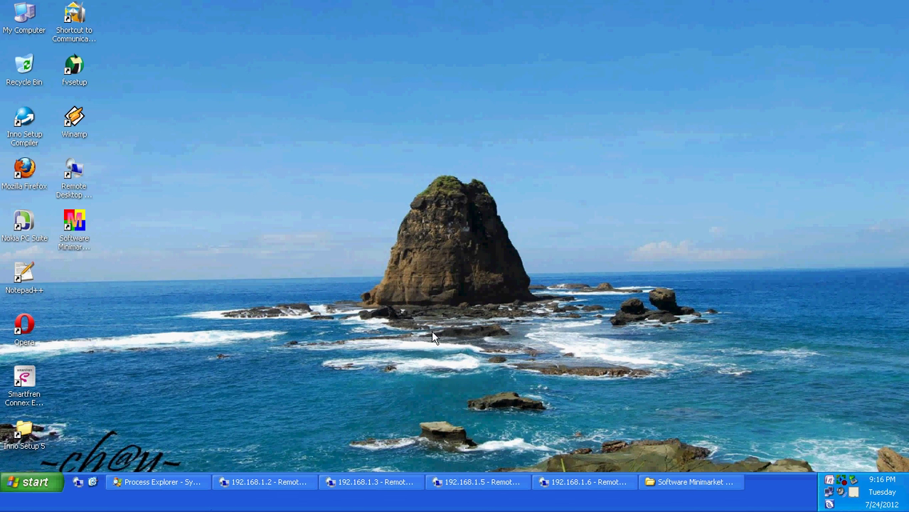
pyautogui.rightClick(688, 483)
pyautogui.click(704, 469)
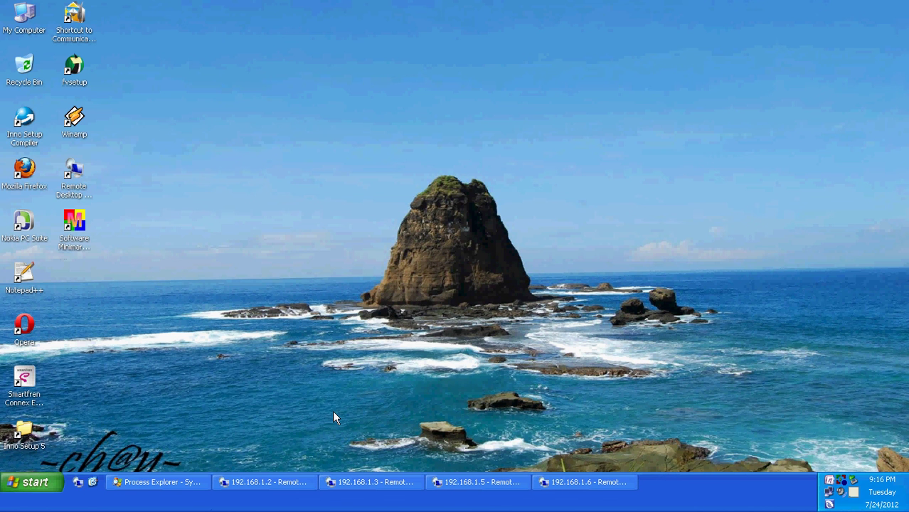